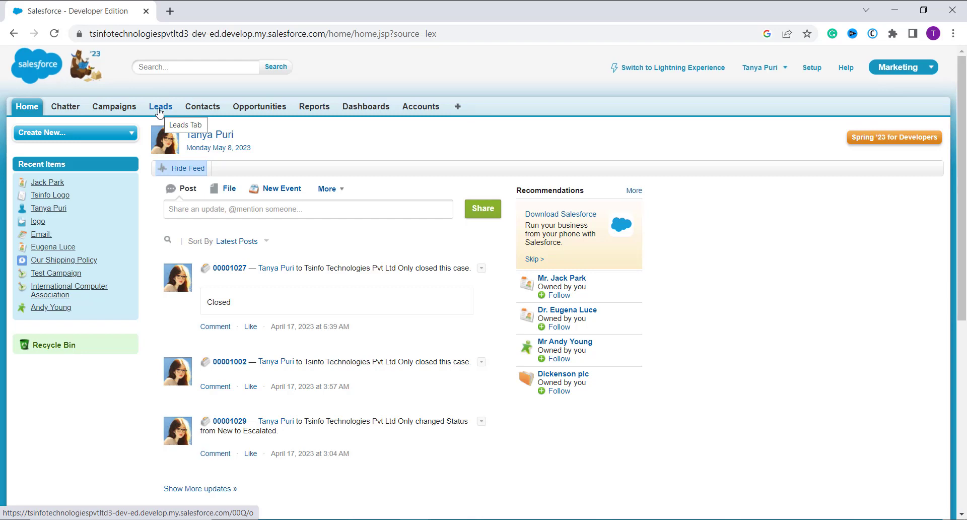
Display the All Leads list view and open the record of the lead whose company is Apple.
click(159, 108)
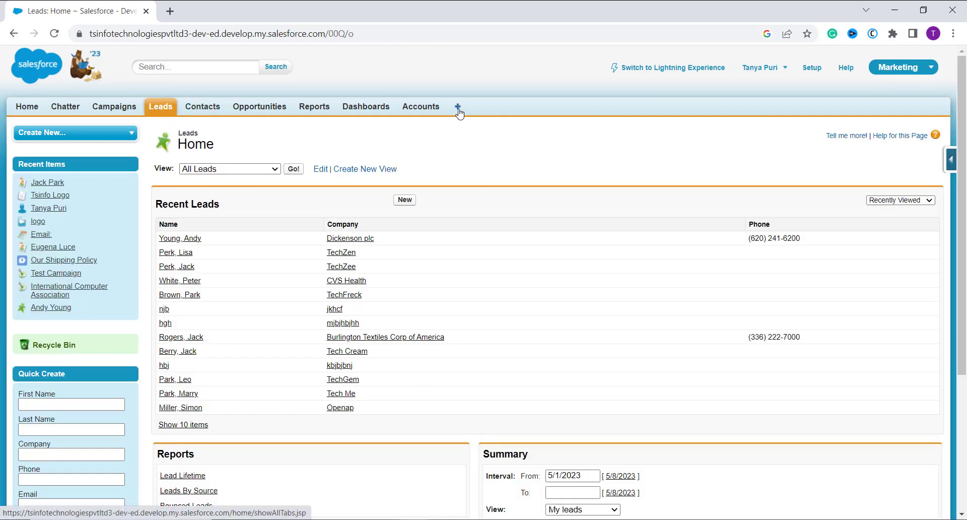
click(276, 171)
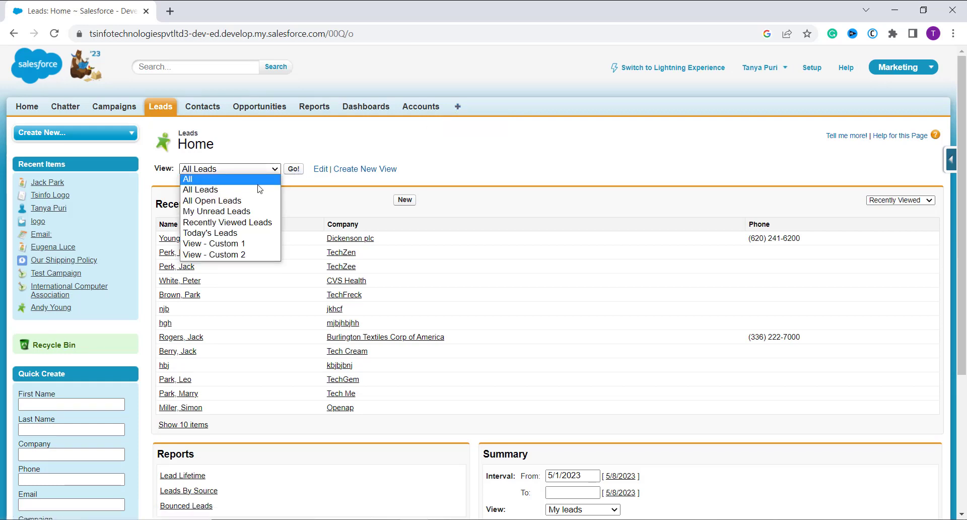
click(260, 189)
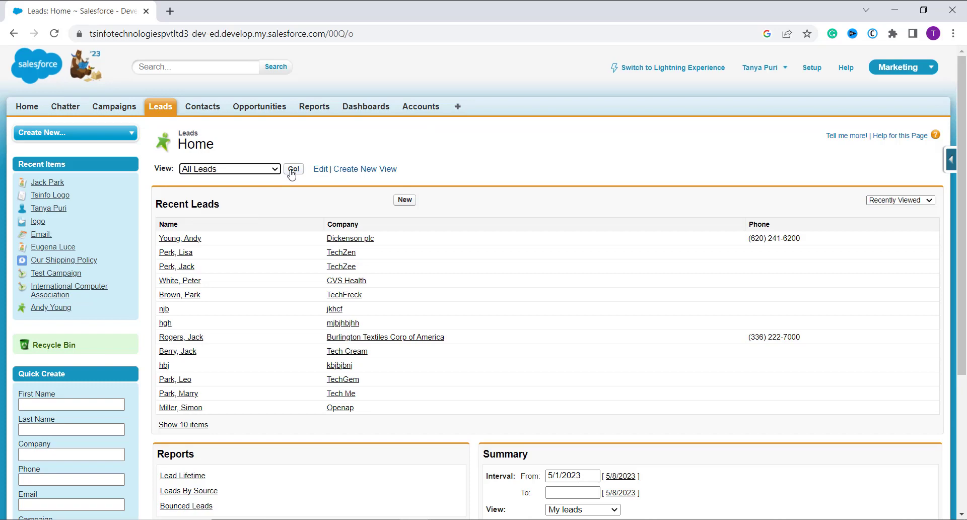
click(292, 170)
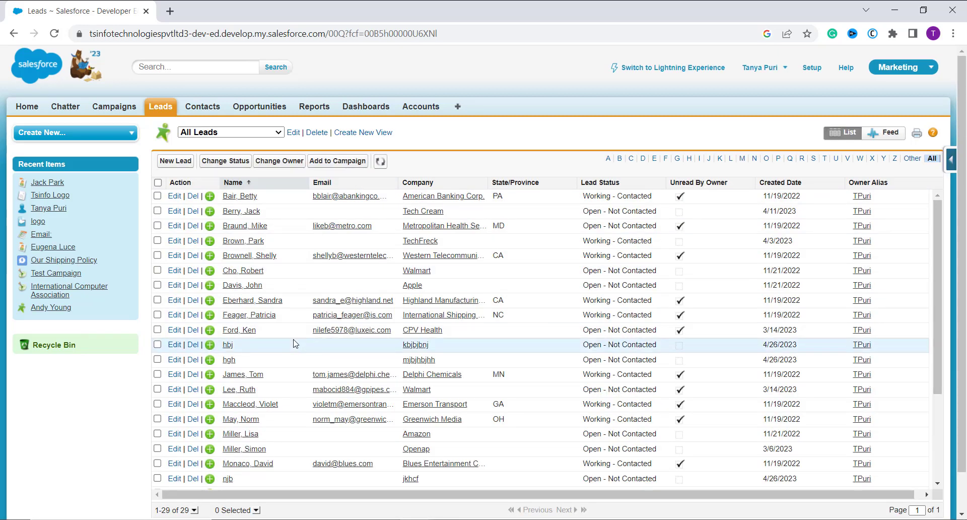
click(230, 287)
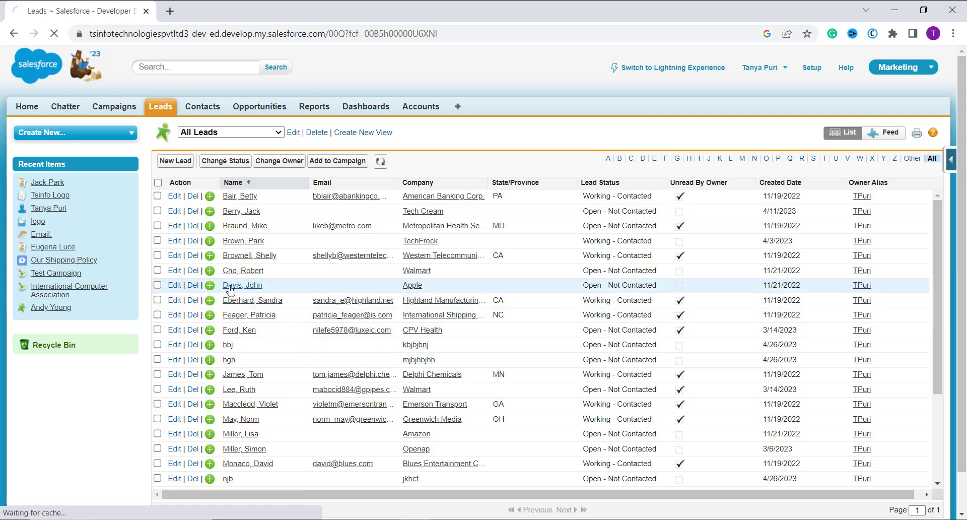
Start adding the lead to the International Electrical Engineers Association Trade Show - Mar 4-5, 2002 campaign, looked up within All Campaigns.
scroll(340, 330, down, 3)
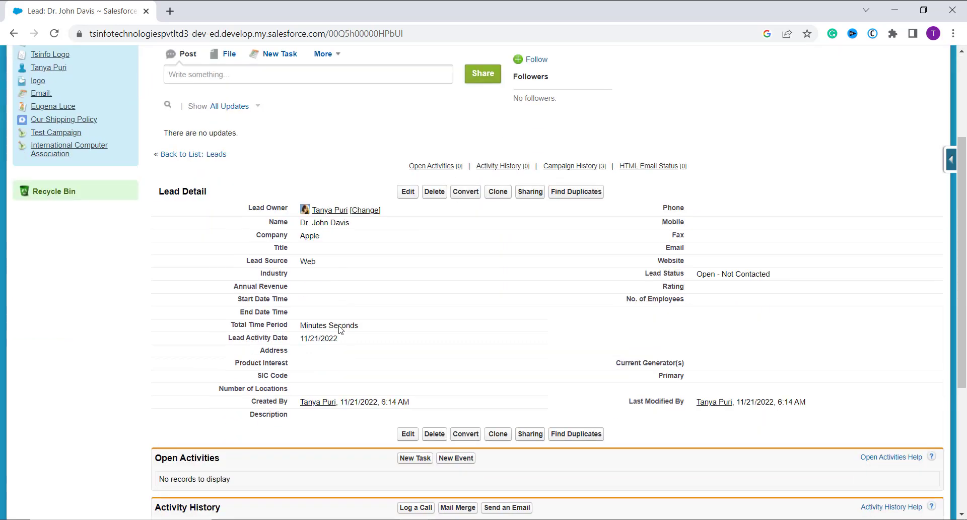
scroll(340, 326, down, 5)
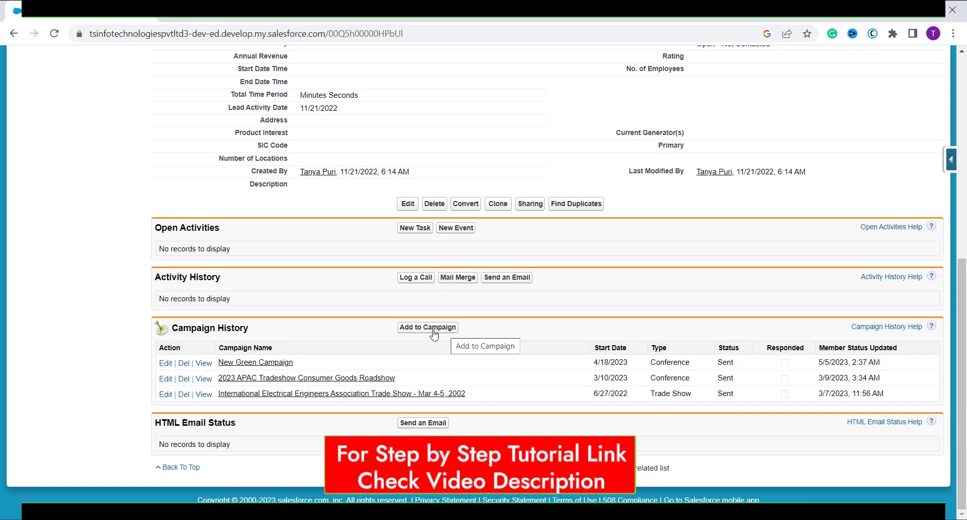
click(434, 334)
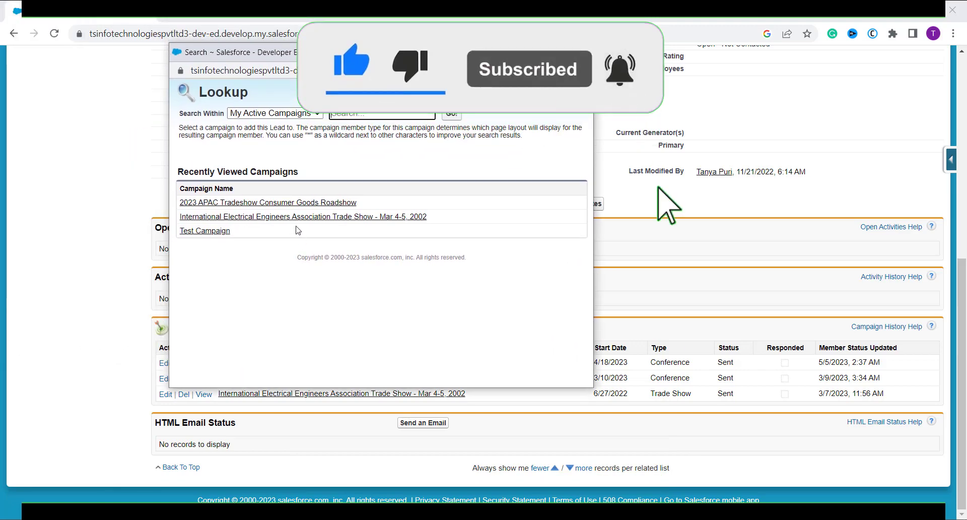
click(309, 112)
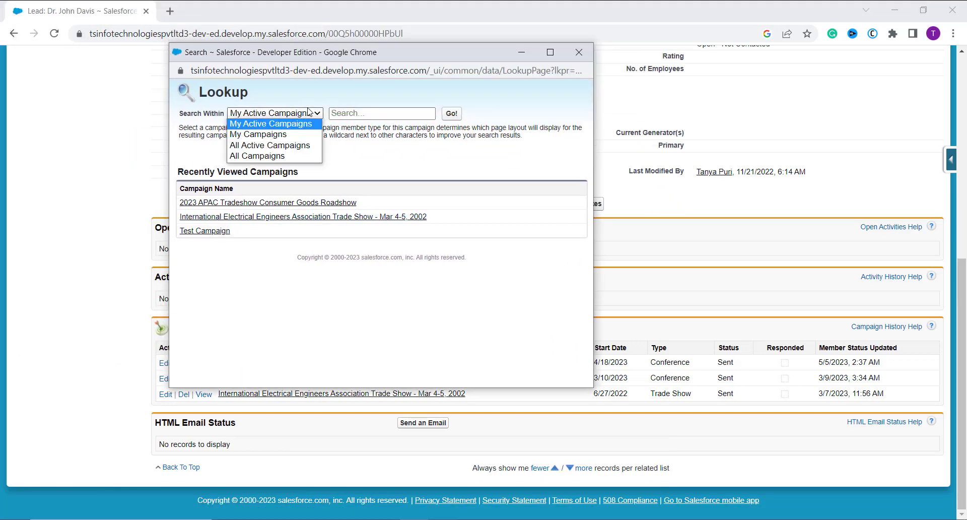
click(304, 146)
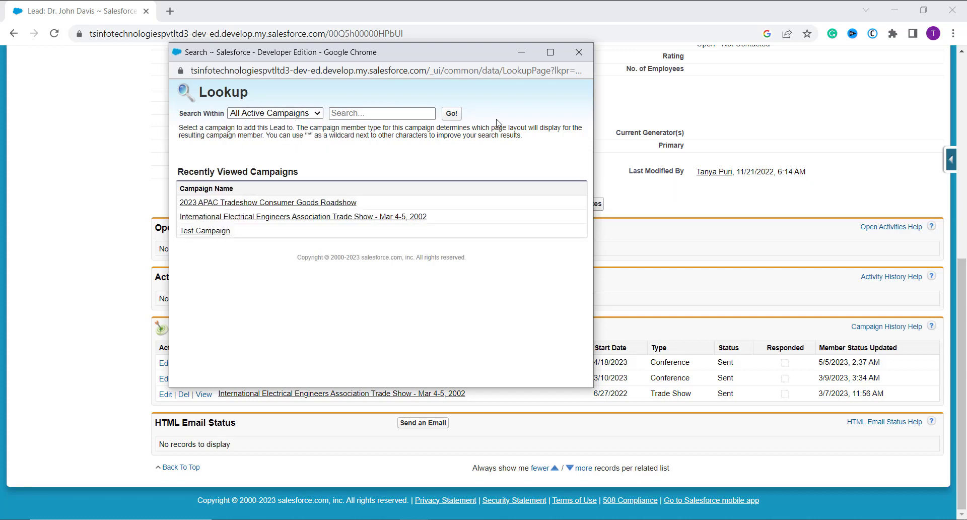
click(304, 113)
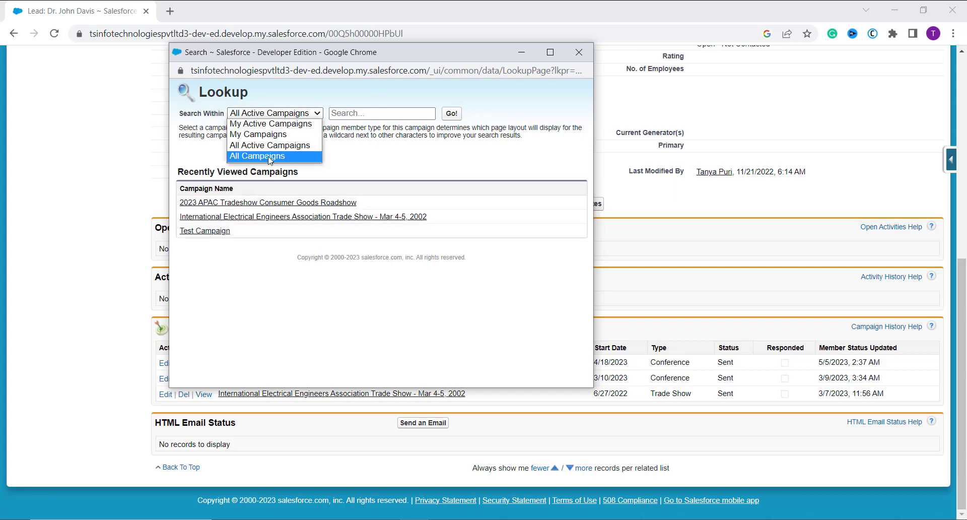
click(269, 156)
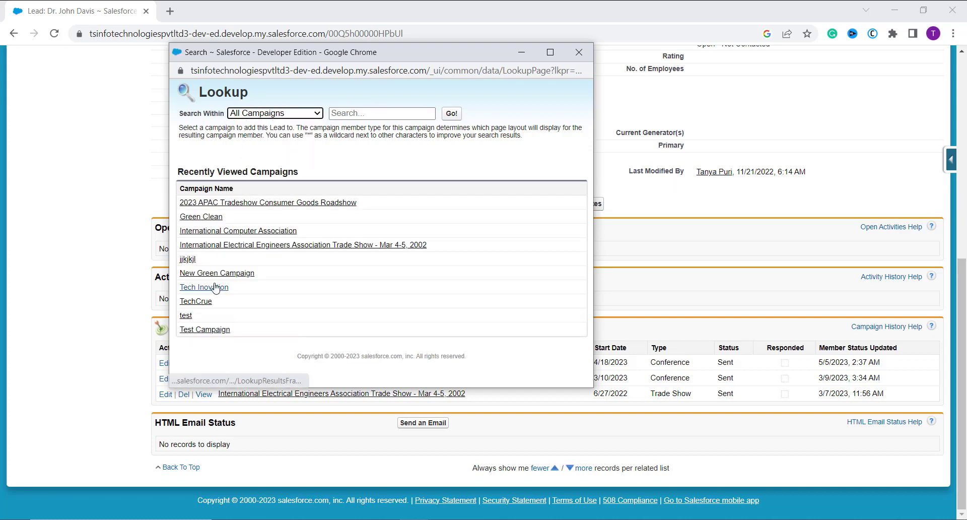
click(226, 246)
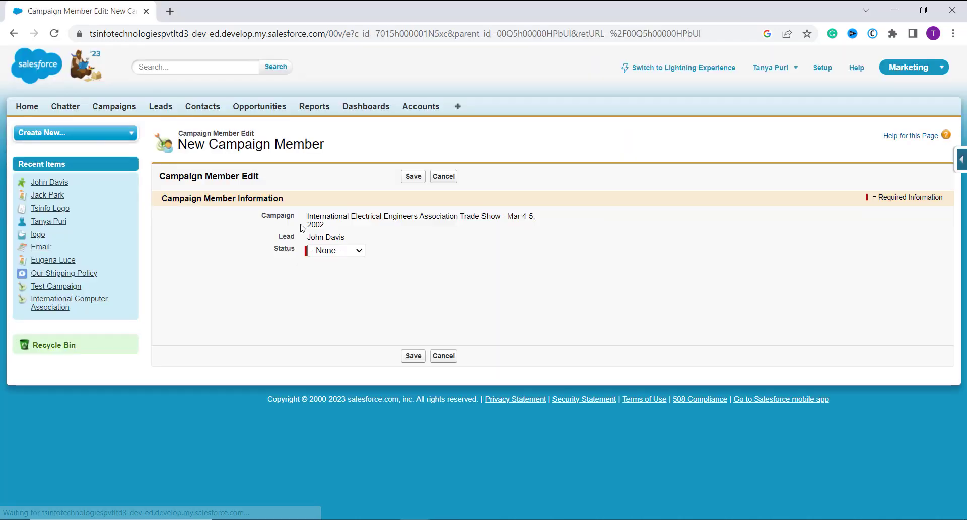
Try to save the trade show campaign membership with status Sent, and cancel the new member form.
click(336, 252)
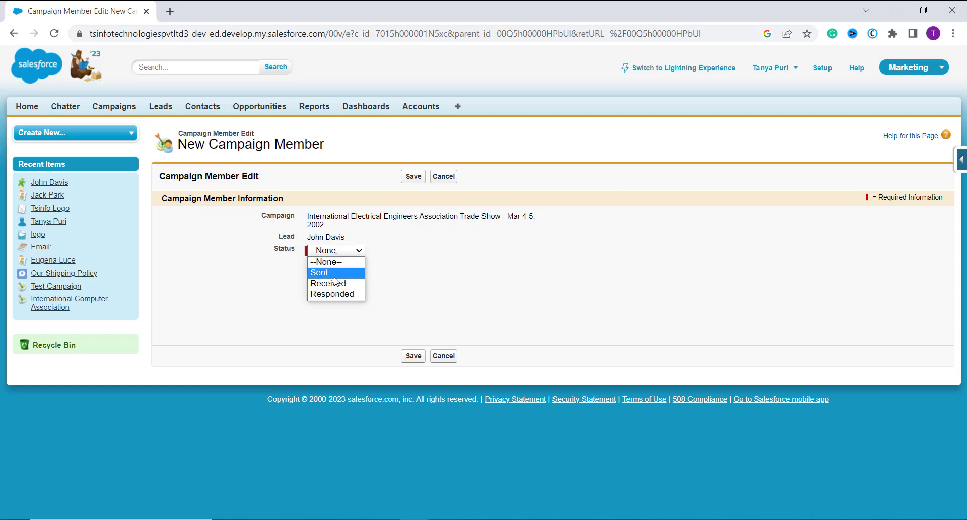
click(334, 275)
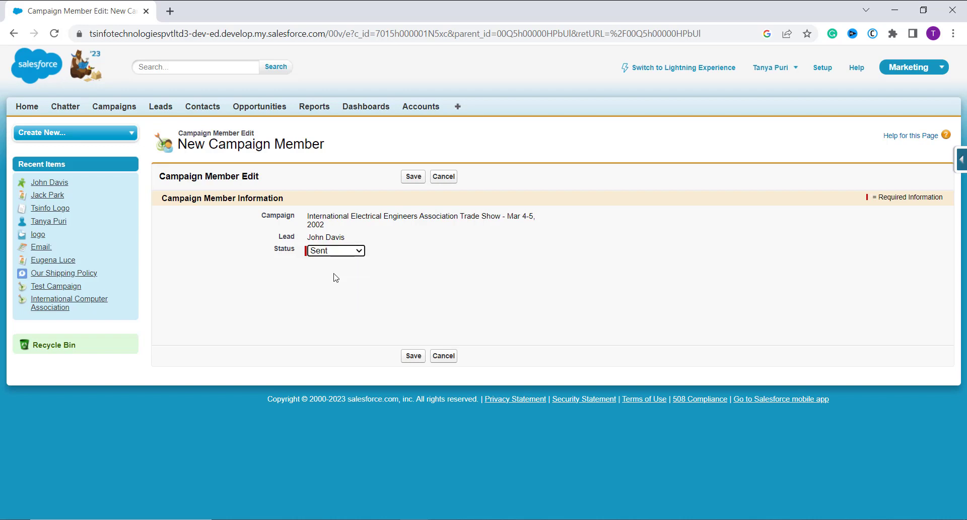
click(350, 251)
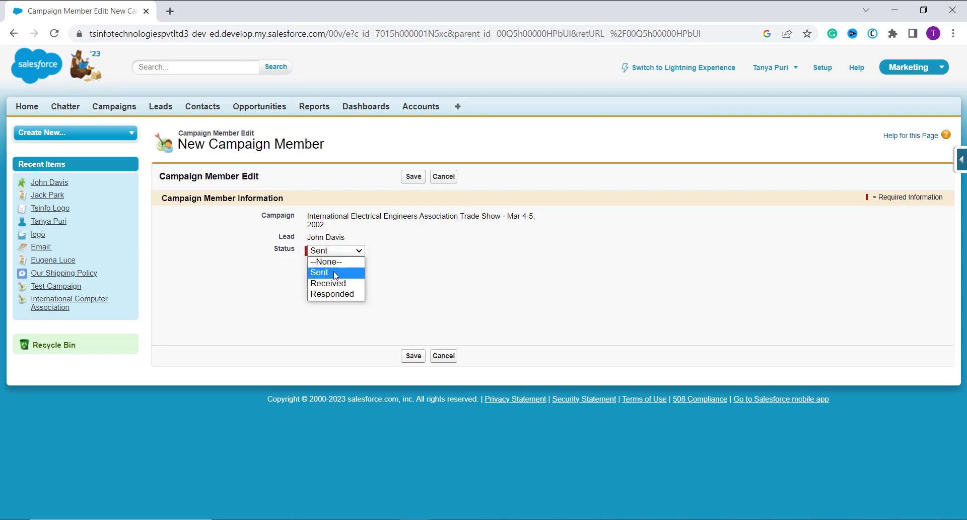
click(335, 275)
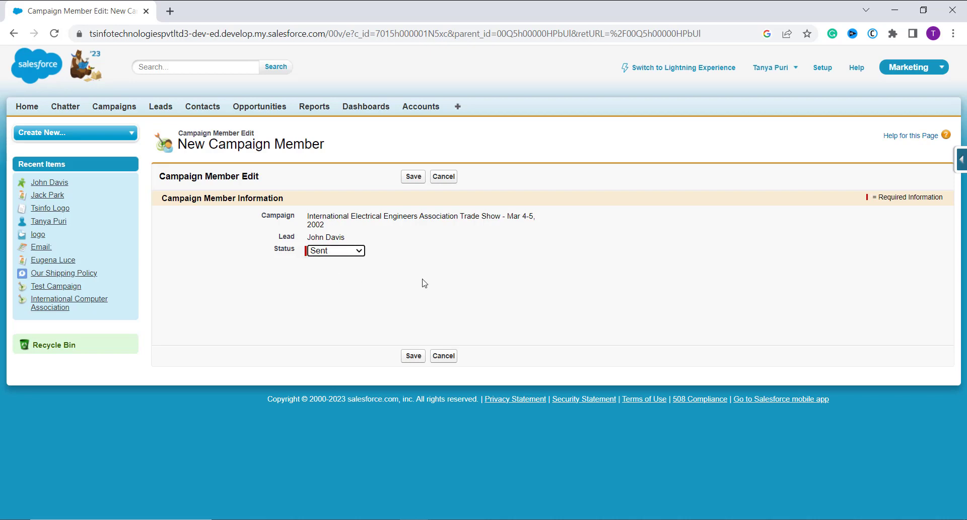
click(414, 356)
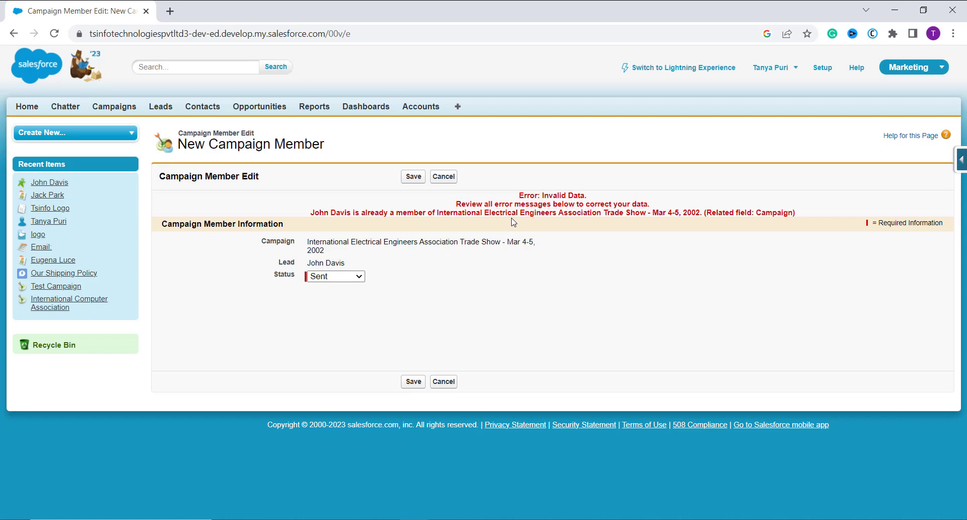
click(442, 180)
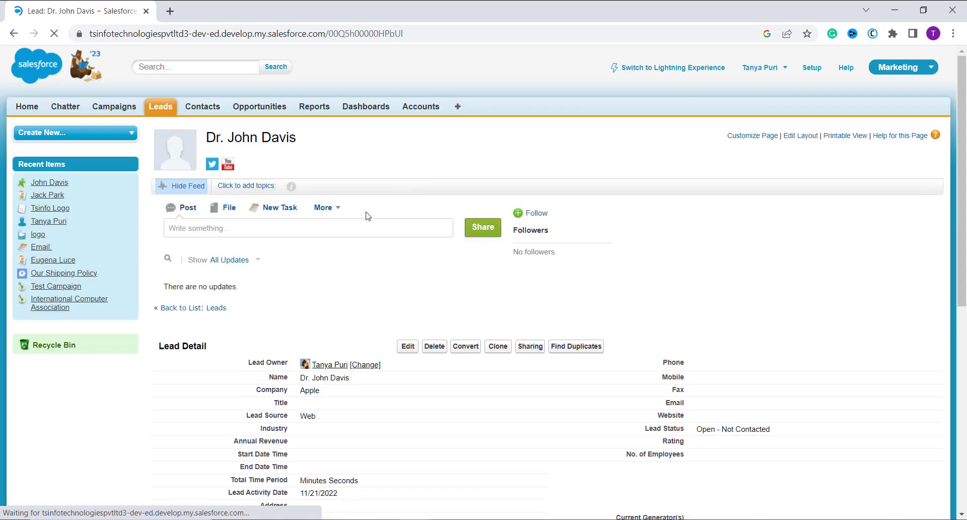
Add the lead to Test Campaign from its Campaign History with member status Sent, and save the campaign member.
scroll(318, 379, down, 3)
scroll(318, 379, down, 5)
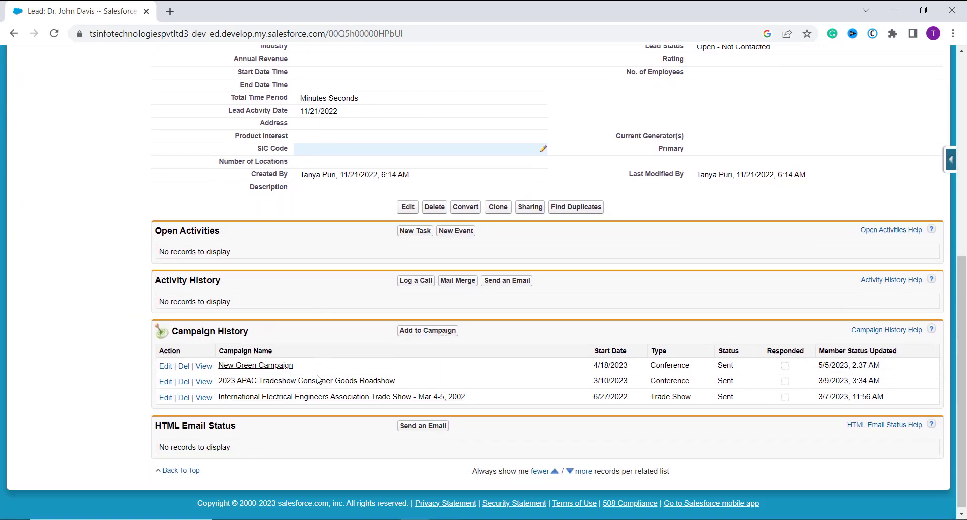
click(432, 329)
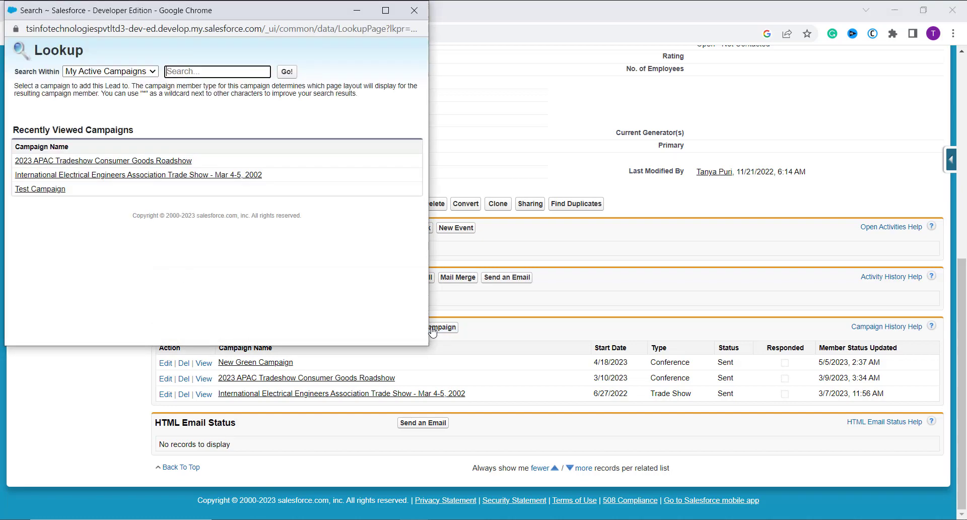
click(40, 190)
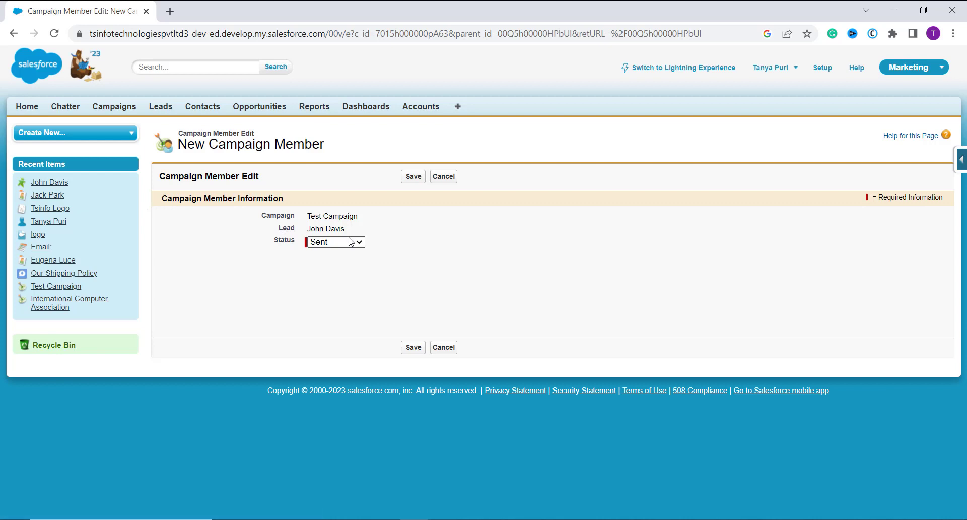
click(352, 242)
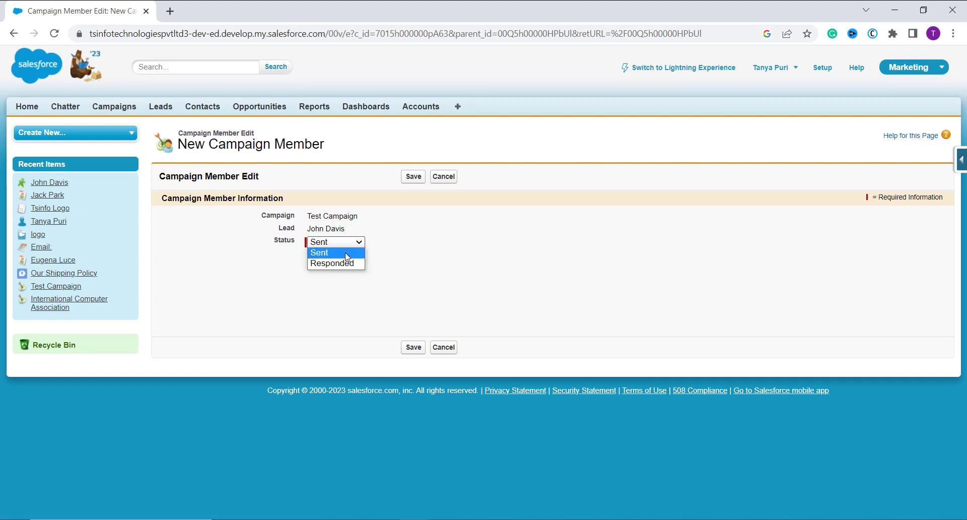
click(347, 256)
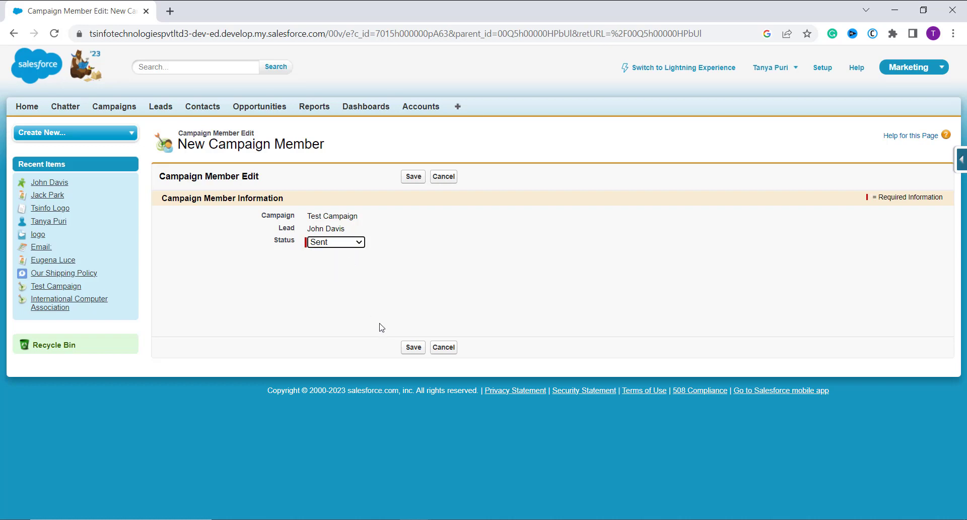
click(413, 347)
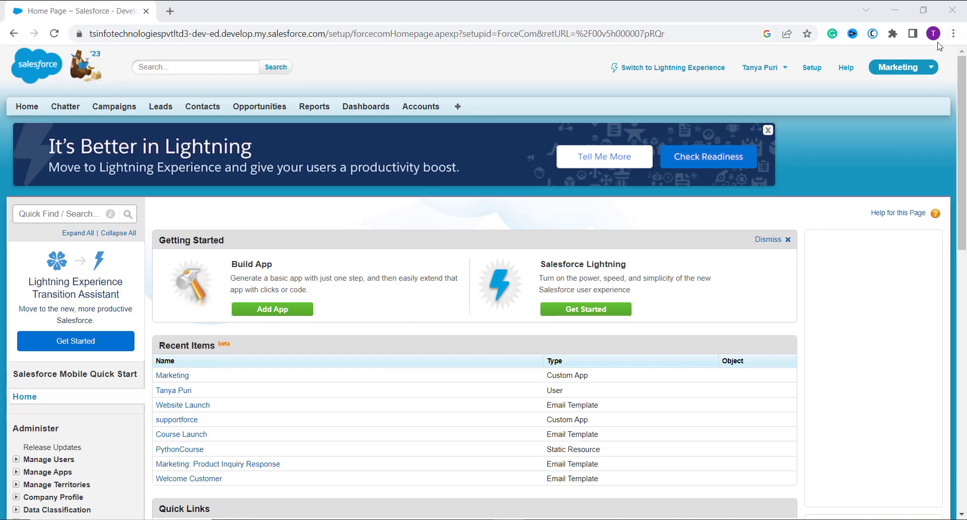
Switch to the Sales app and open the Mass Add Leads to Campaign tool for leads.
click(928, 74)
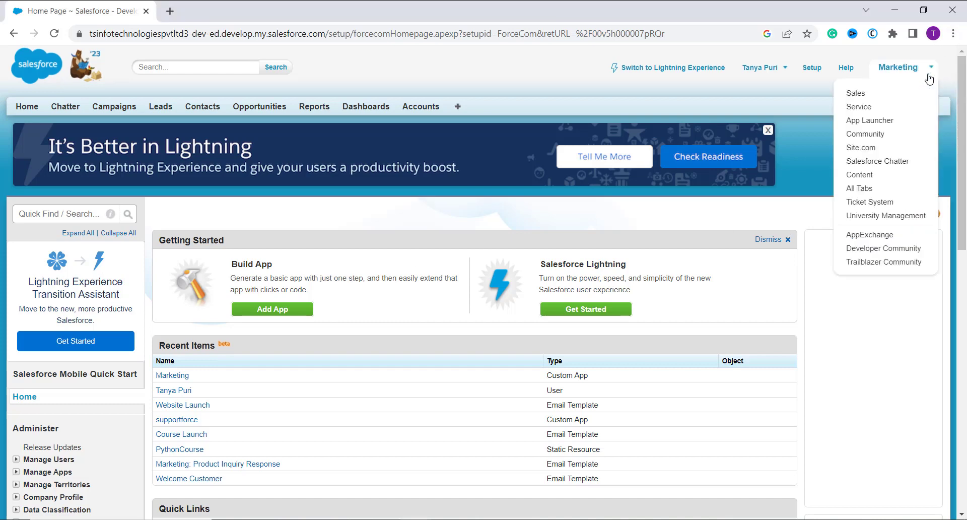
click(901, 95)
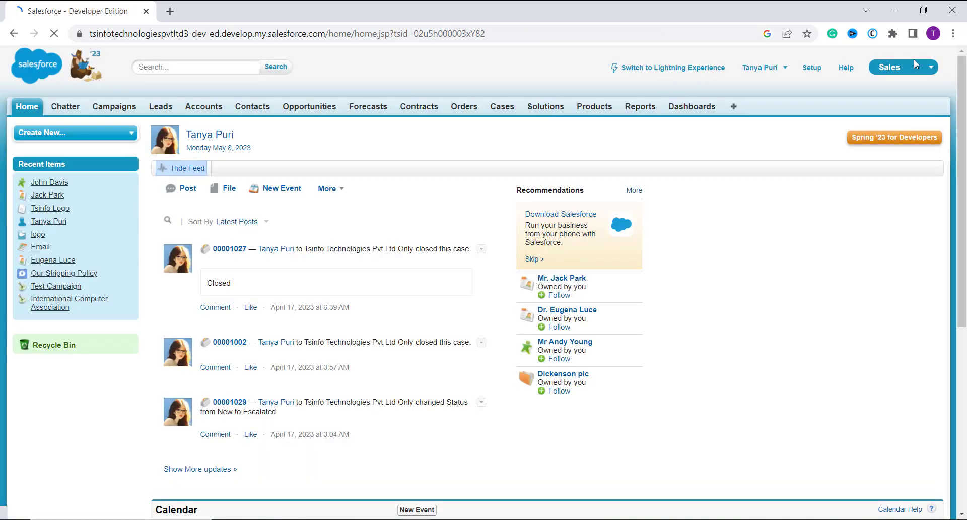
click(162, 103)
scroll(286, 257, down, 4)
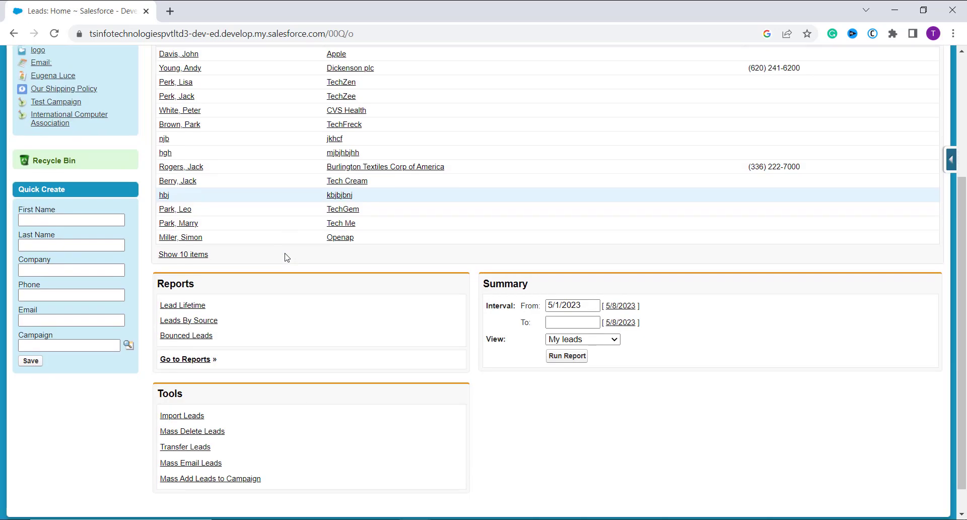
scroll(286, 257, down, 2)
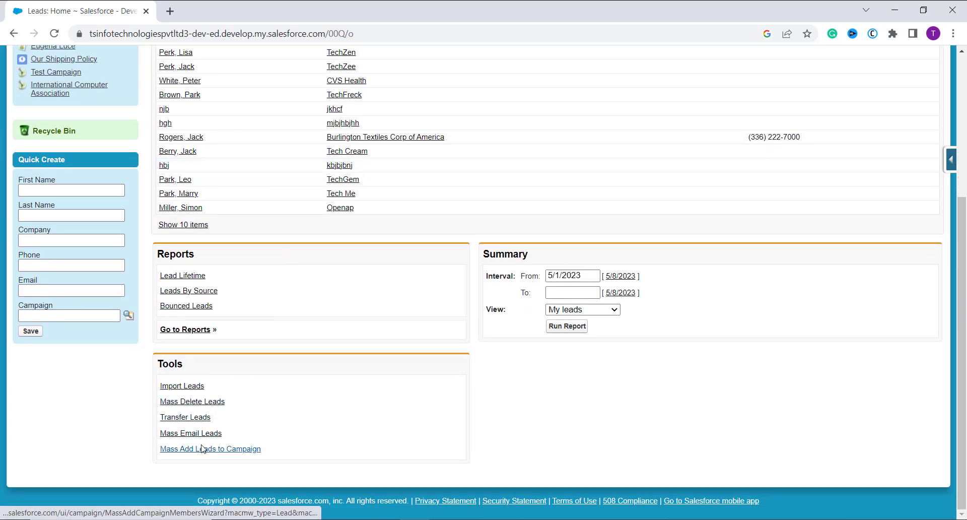
click(253, 451)
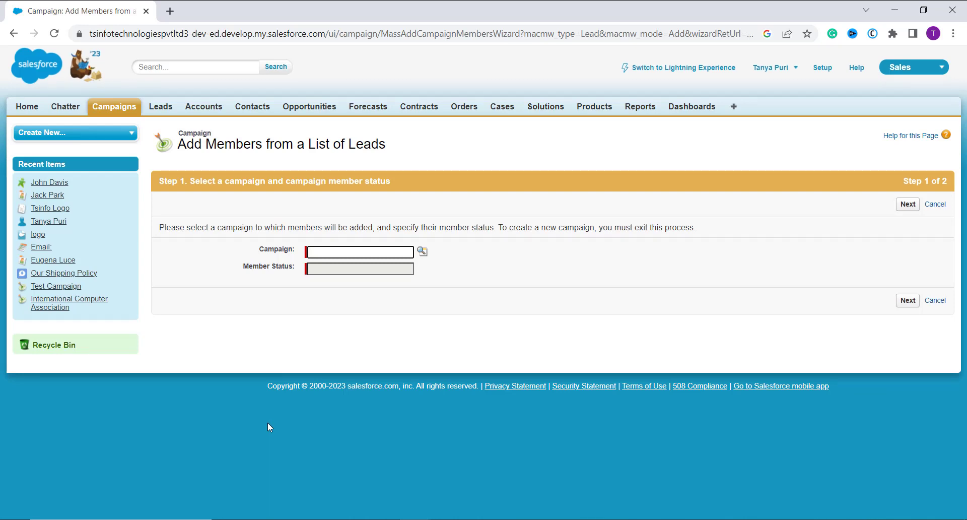
Choose Test Campaign with member status Responded and continue to selecting the leads to add.
click(422, 253)
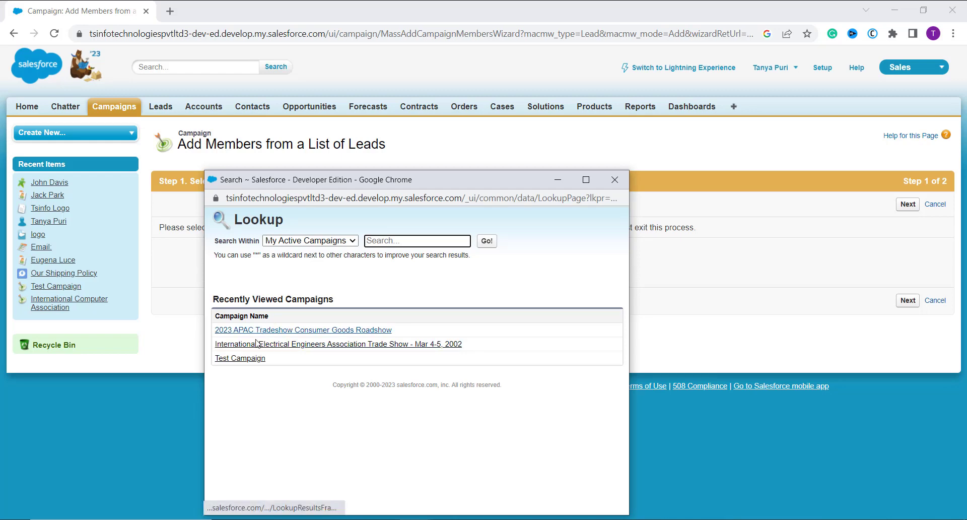
click(247, 359)
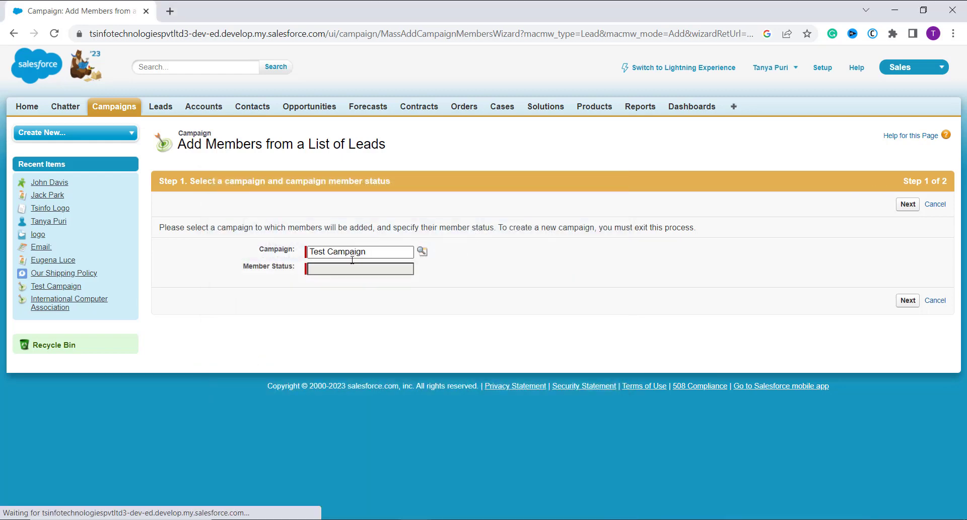
click(343, 272)
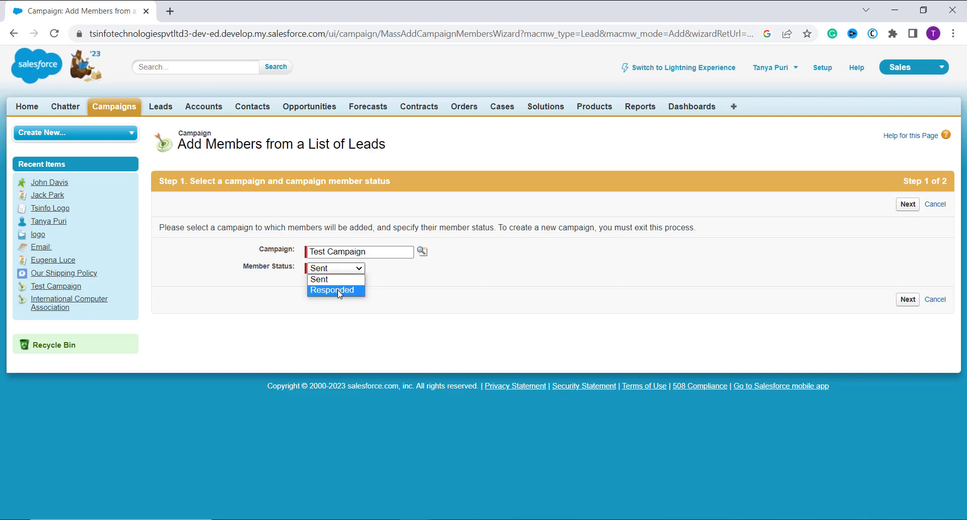
click(338, 290)
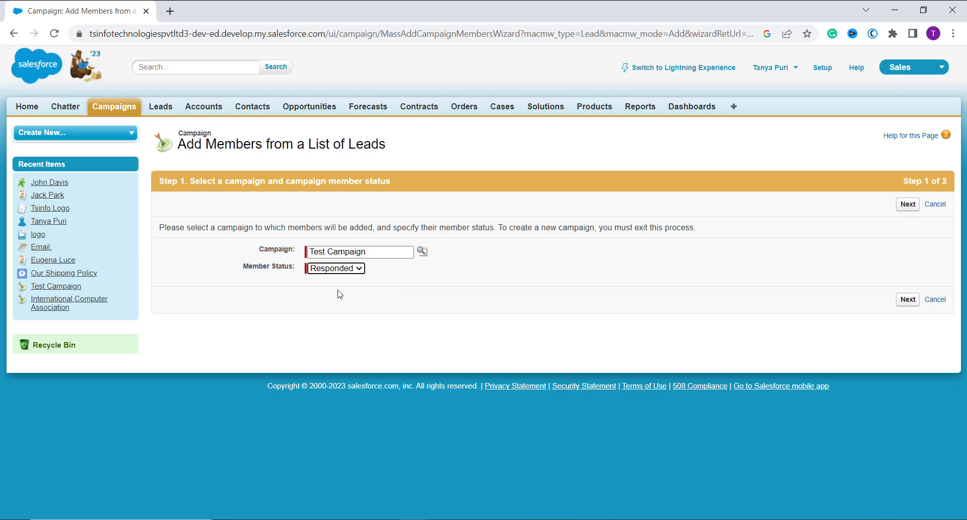
click(908, 299)
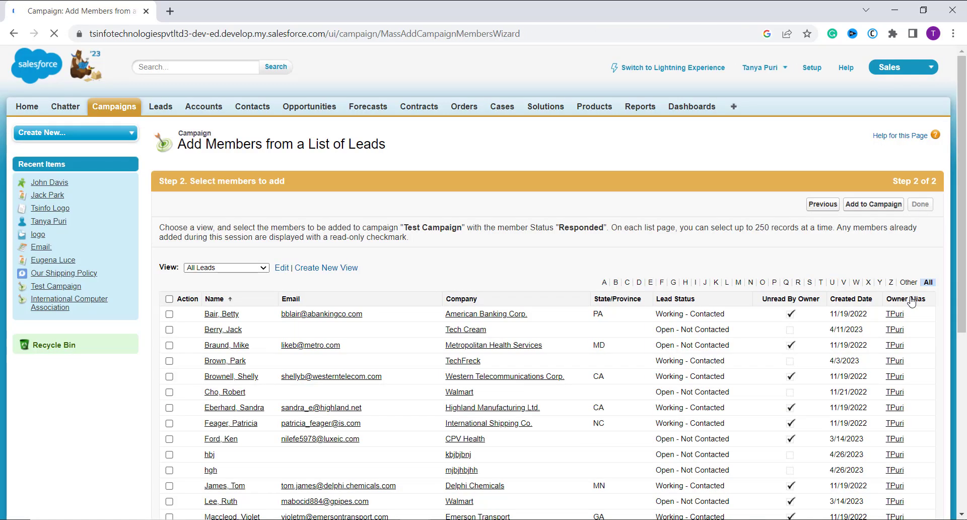
Select the leads from Tech Cream, Western Telecommunications Corp. and CPV Health, and add them to Test Campaign.
scroll(423, 399, down, 1)
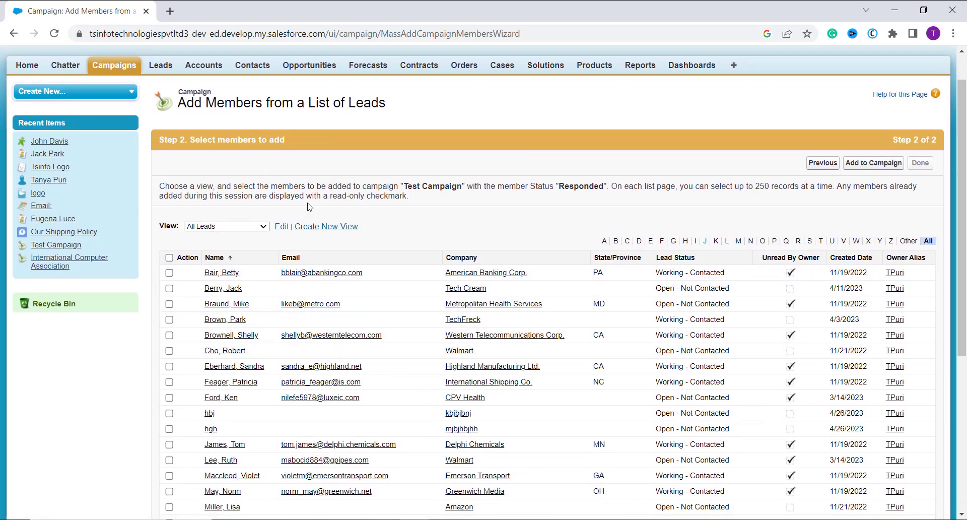
scroll(308, 204, down, 2)
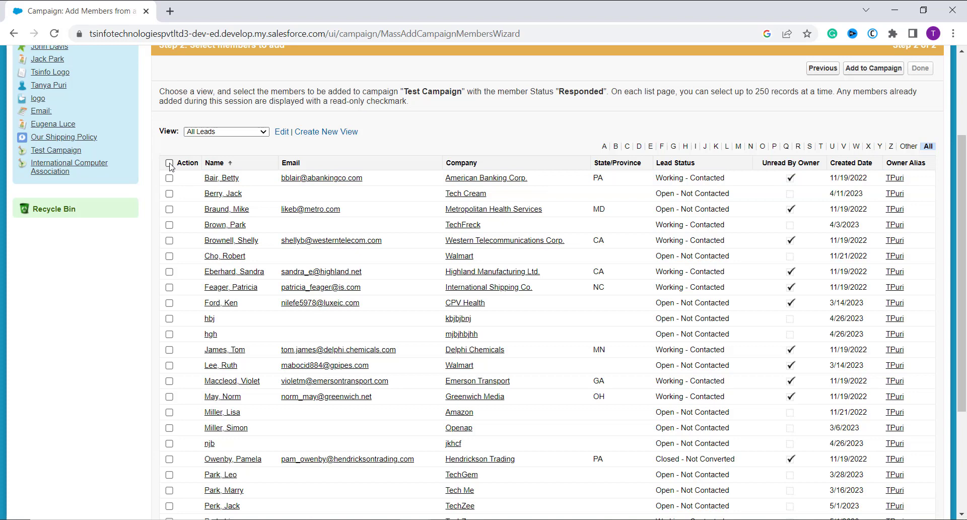
click(170, 163)
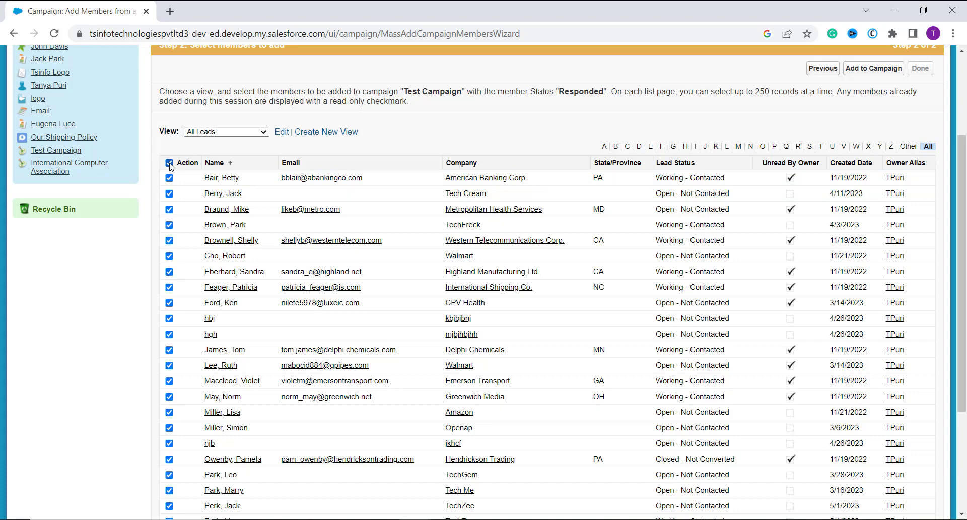
click(169, 163)
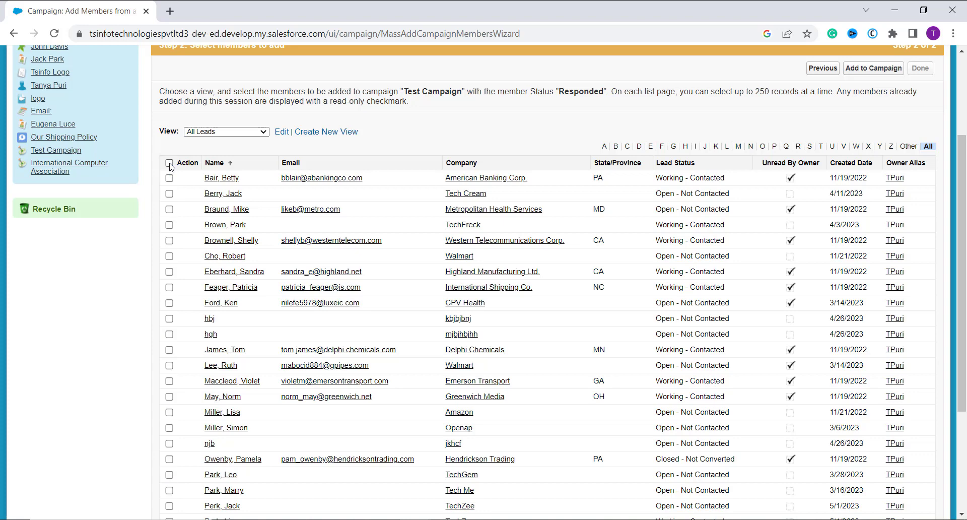
click(169, 194)
click(169, 241)
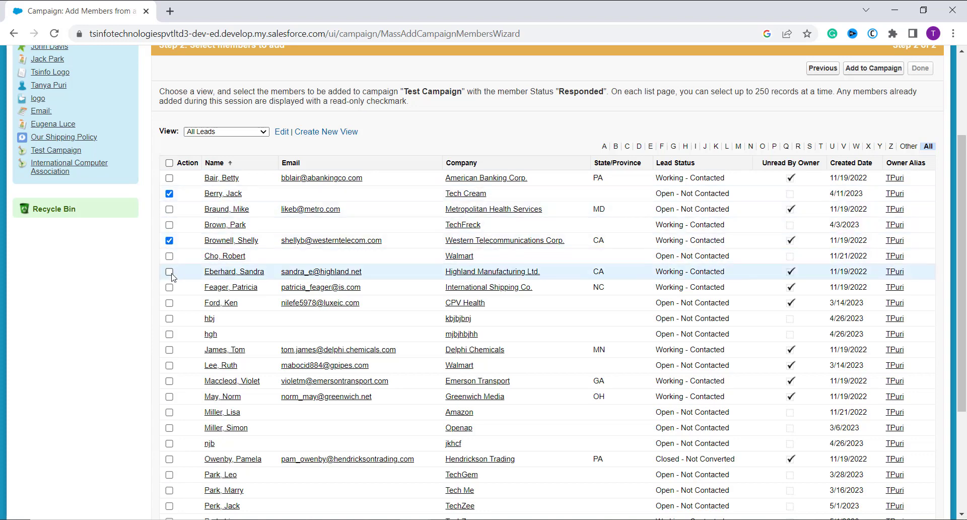
click(169, 304)
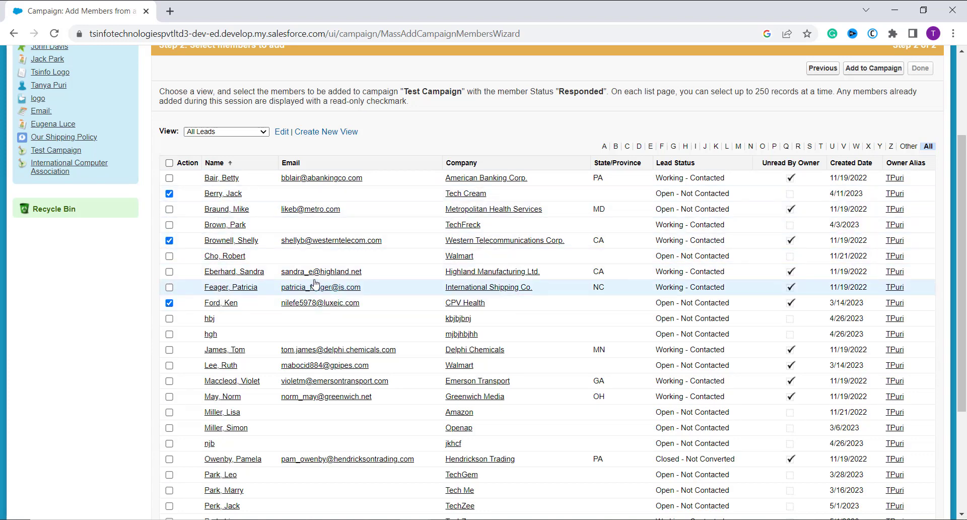
scroll(457, 176, down, 3)
scroll(457, 151, down, 1)
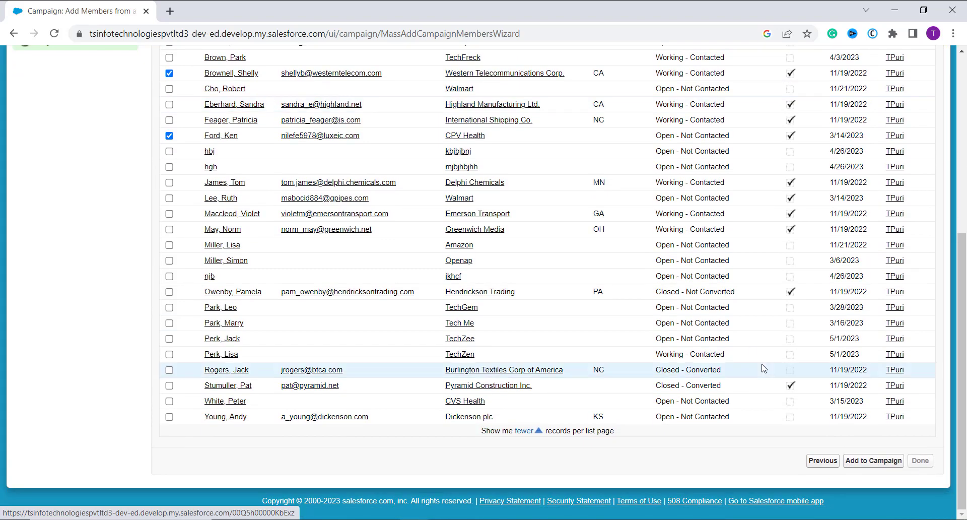
click(874, 461)
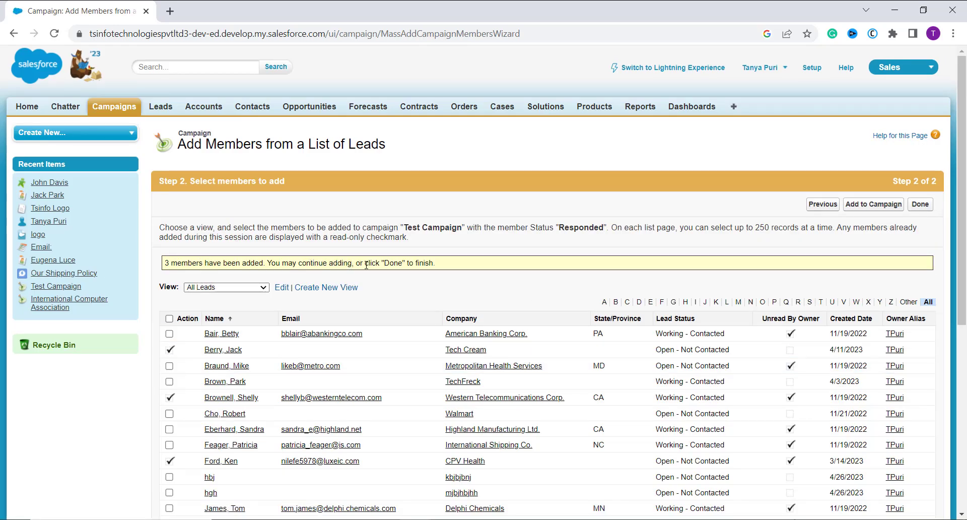
Finish the mass-add wizard and review the Campaign Members list on the Test Campaign record.
scroll(429, 266, down, 1)
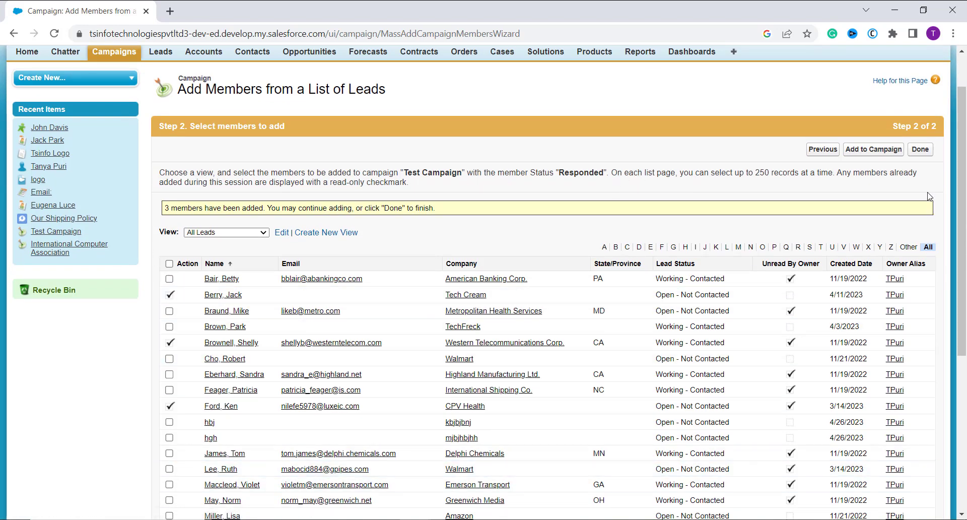
click(928, 152)
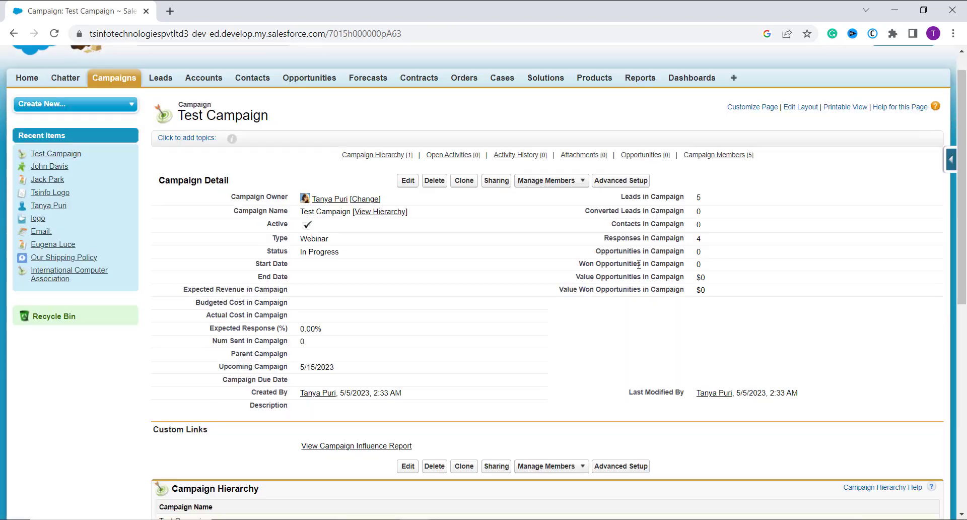
scroll(617, 278, down, 2)
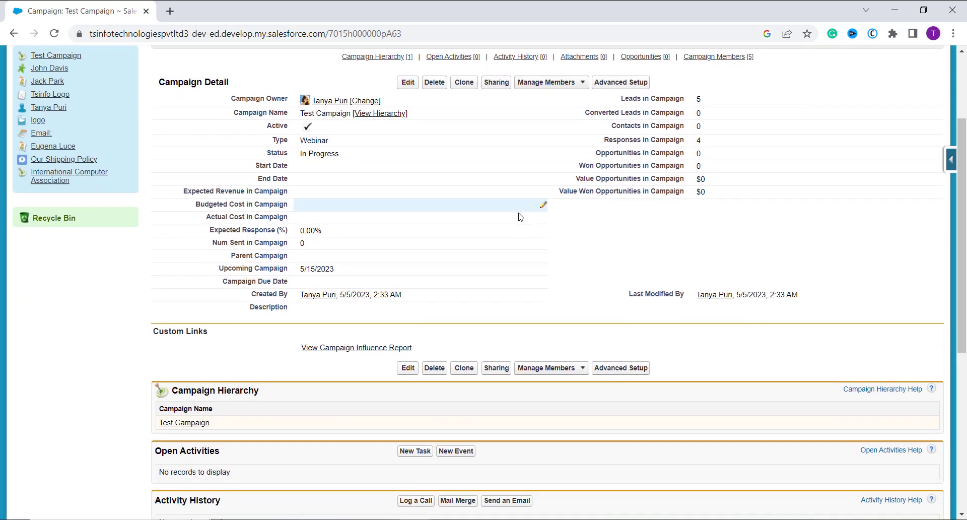
scroll(521, 217, down, 6)
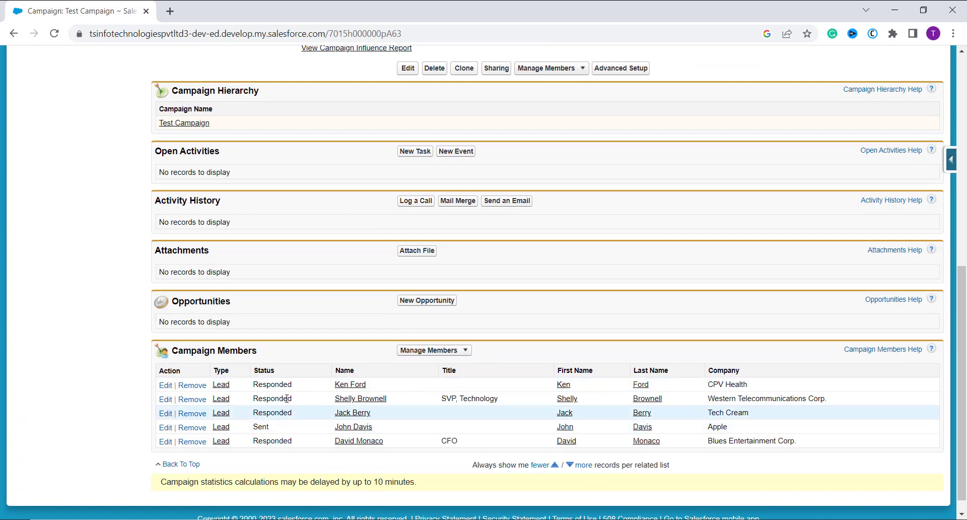
scroll(302, 340, down, 1)
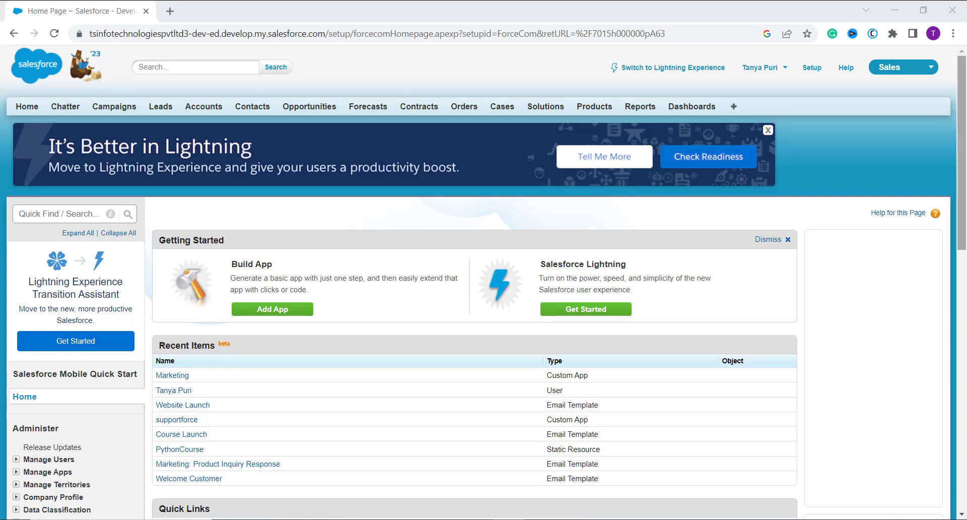
Switch to the Service app and open the Lead List Report from the reports list.
click(932, 72)
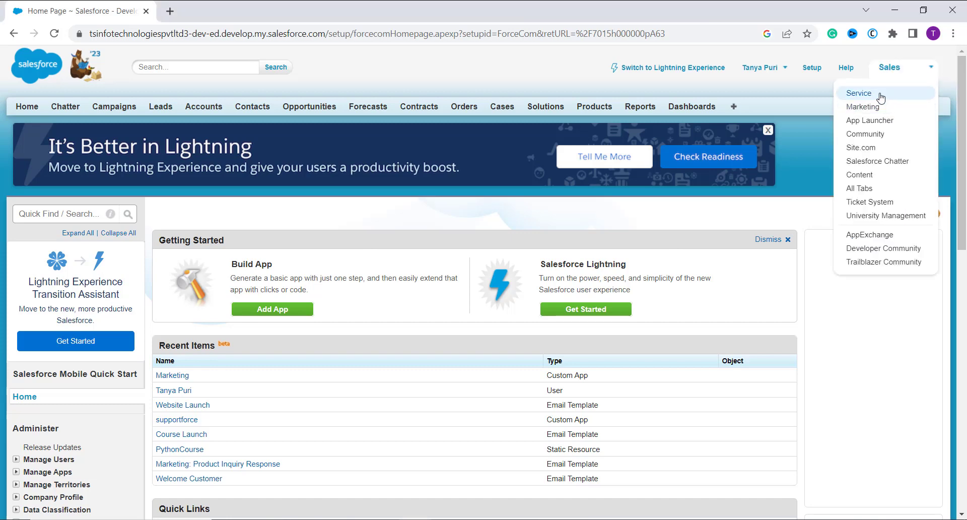
click(880, 97)
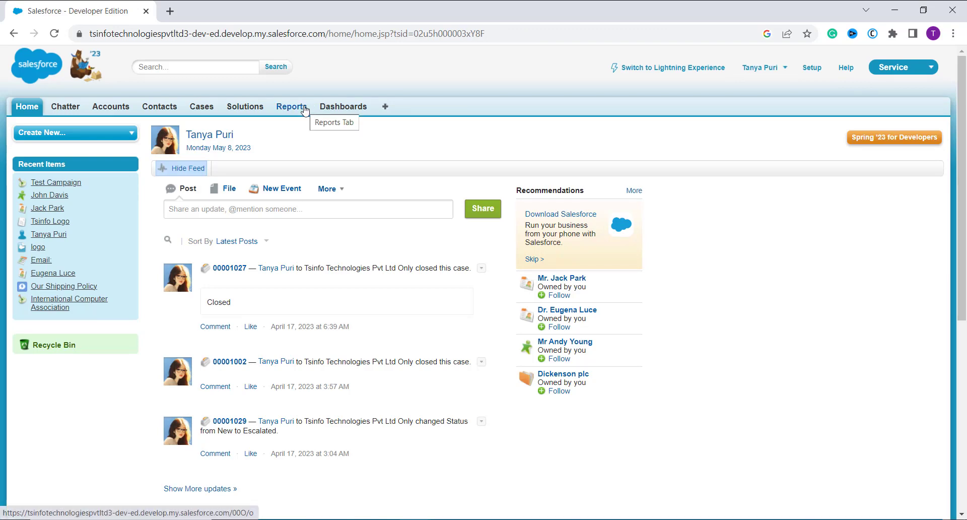
click(305, 108)
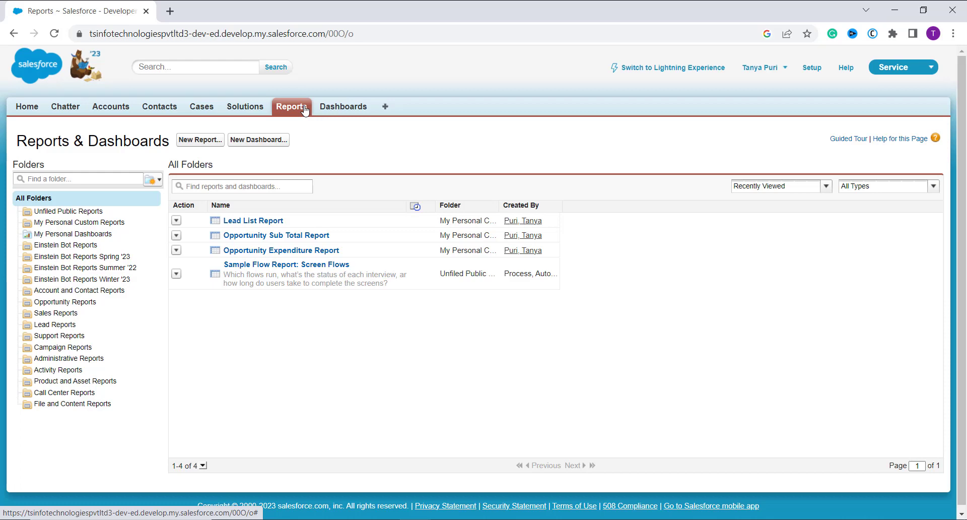
click(248, 221)
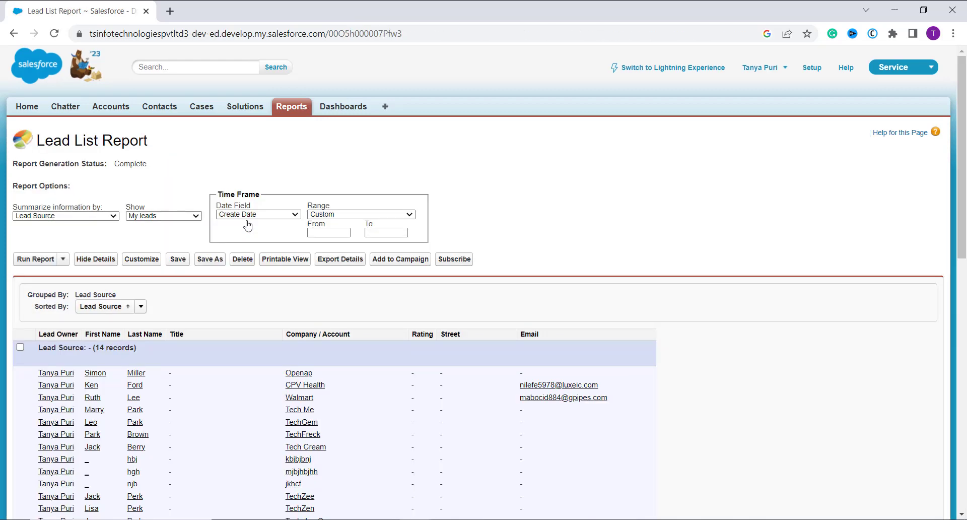
Add the report's leads to Test Campaign with member status Responded, without overriding existing members' status, and finish the wizard.
click(397, 264)
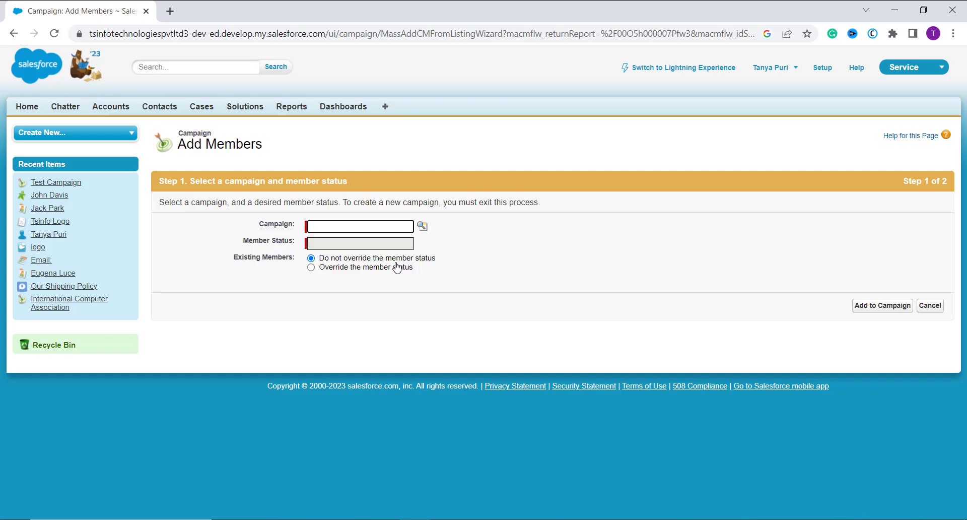
click(422, 226)
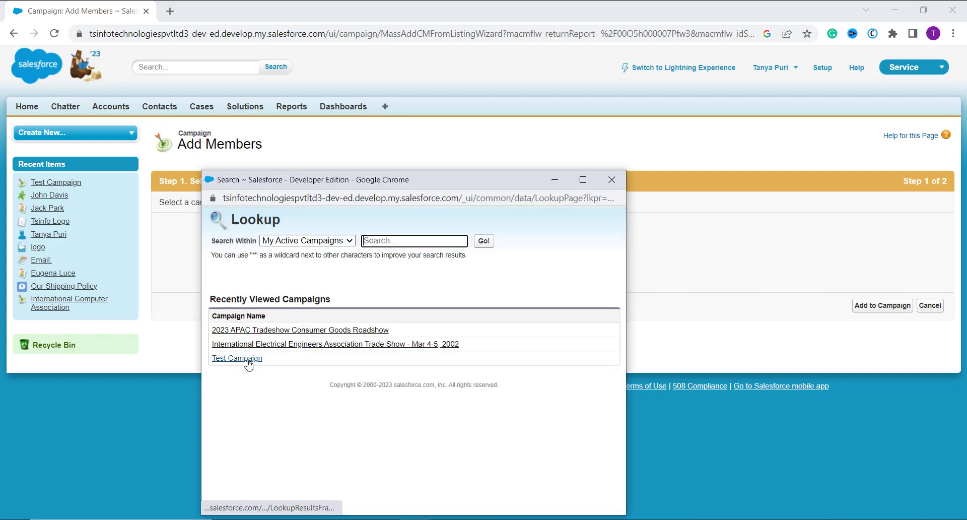
click(247, 360)
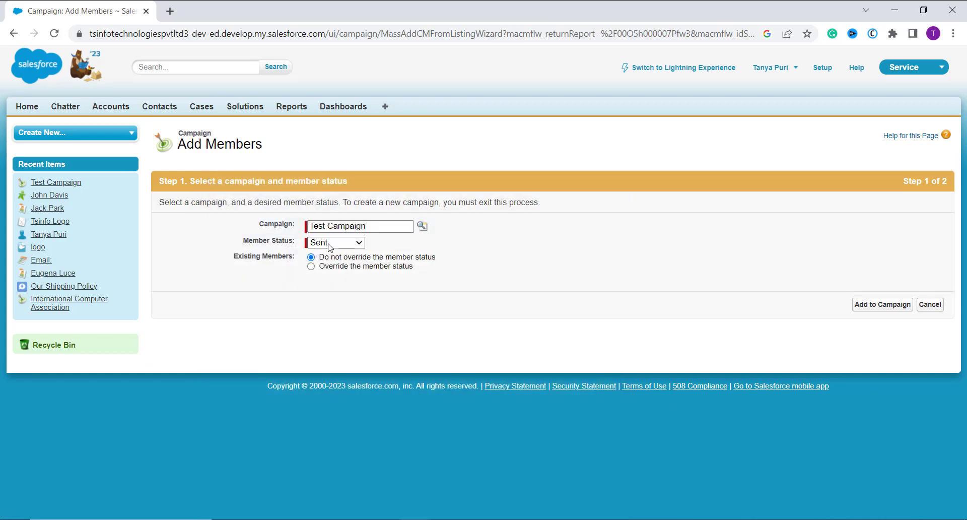
click(336, 243)
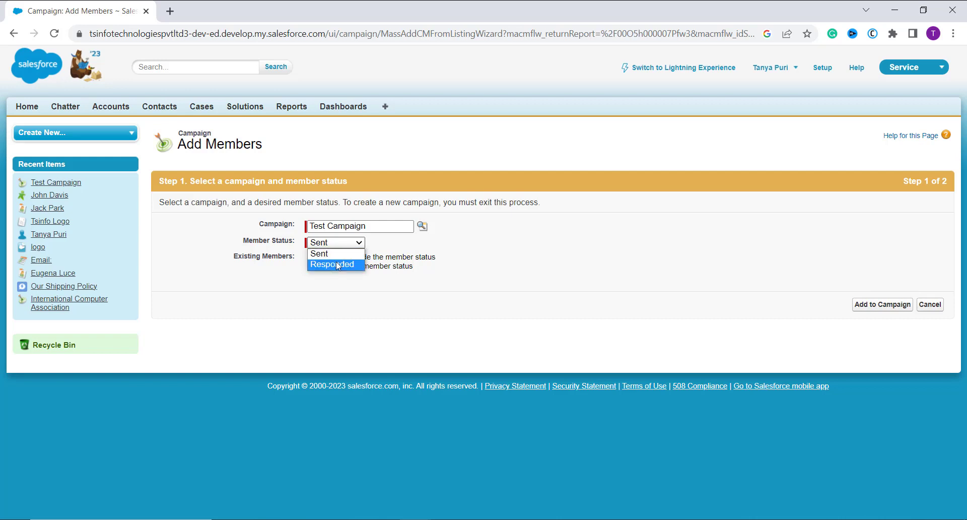
click(335, 265)
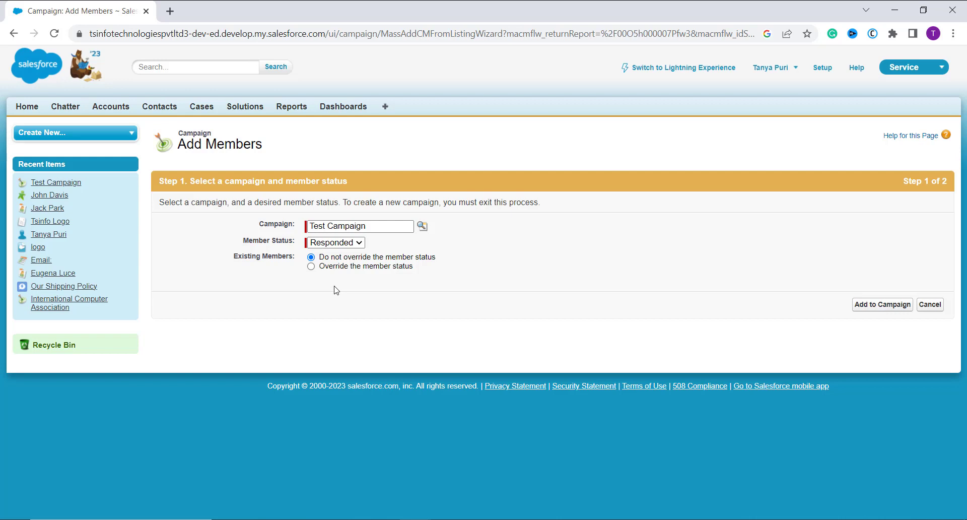
click(892, 311)
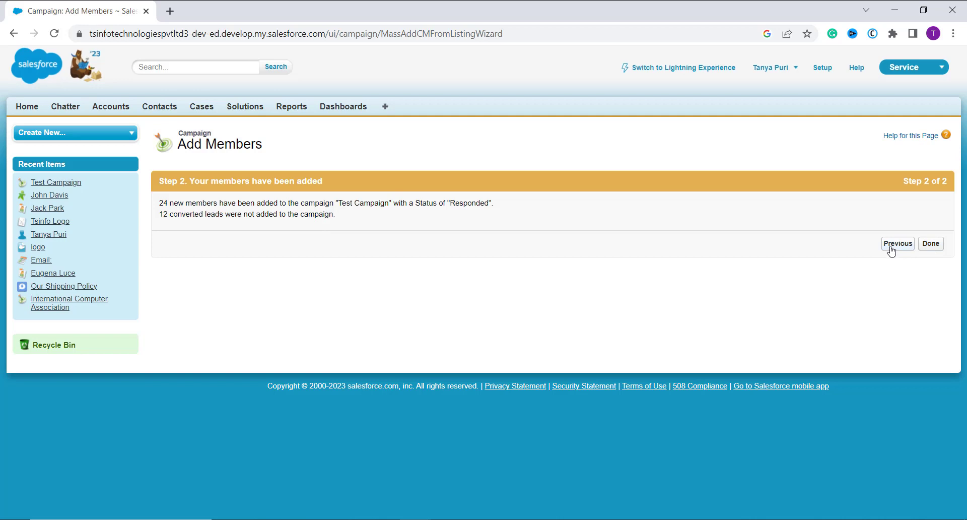
click(931, 248)
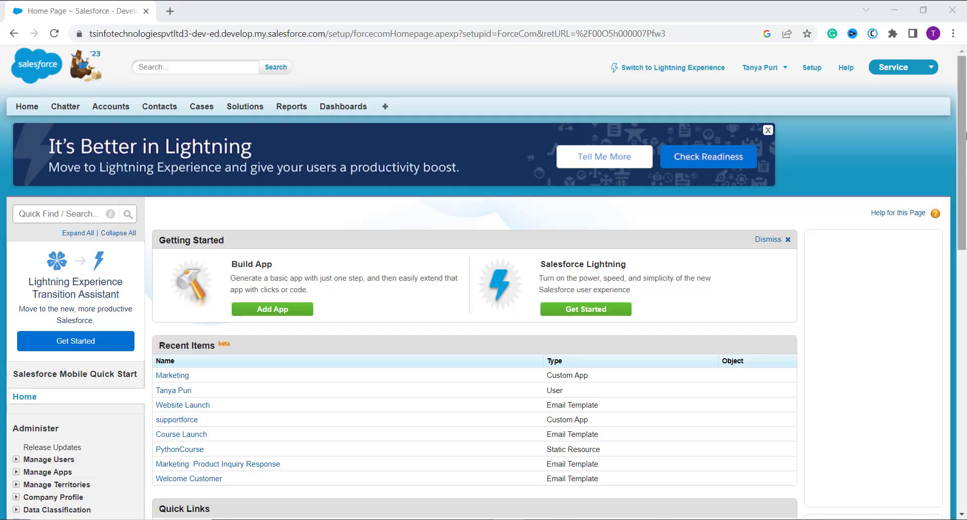
Switch to the Sales app and open the New Green Campaign record from the recent campaigns.
click(916, 69)
click(904, 92)
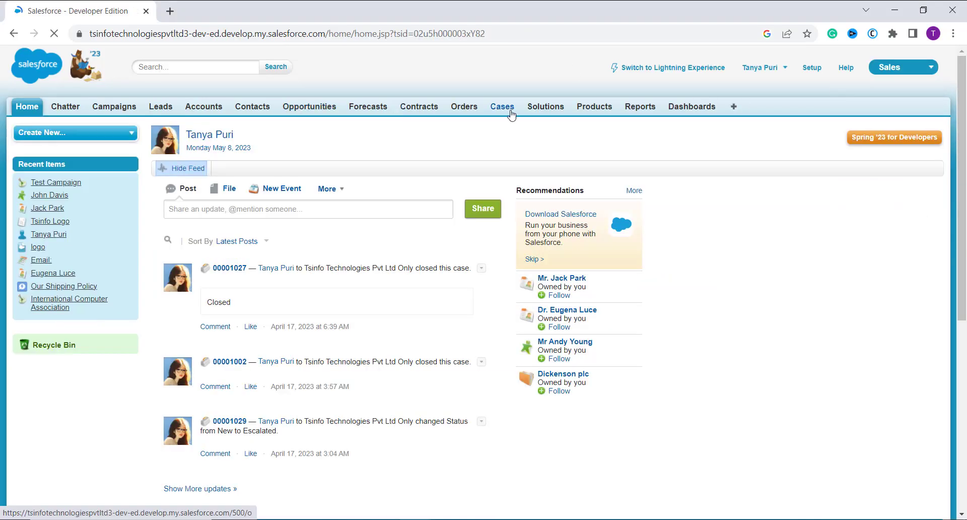
click(127, 110)
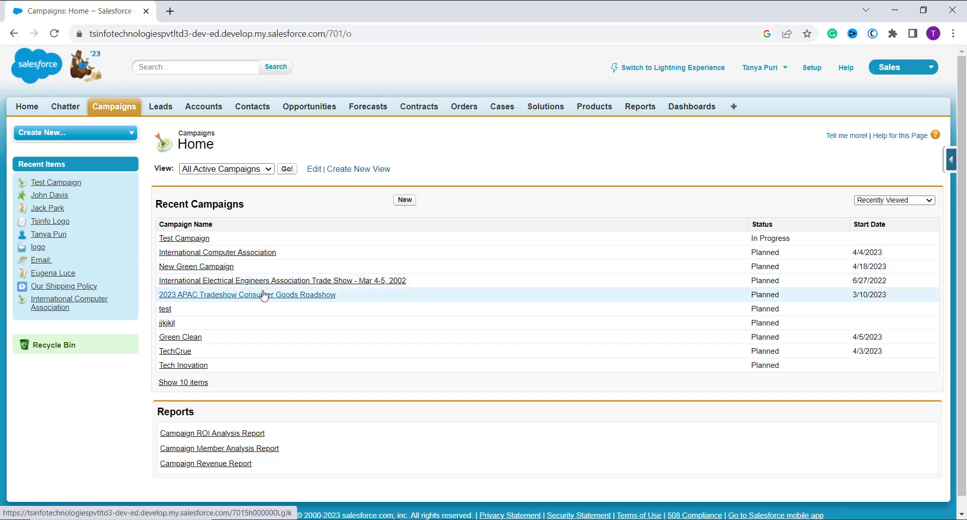
click(207, 270)
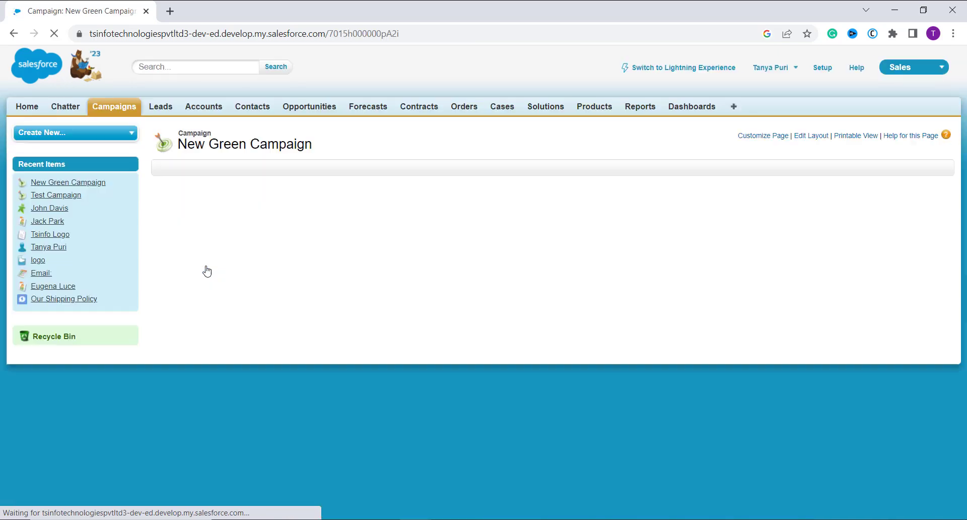
Open the add-members search for New Green Campaign and list all leads without filter criteria.
scroll(431, 331, down, 1)
scroll(430, 331, down, 1)
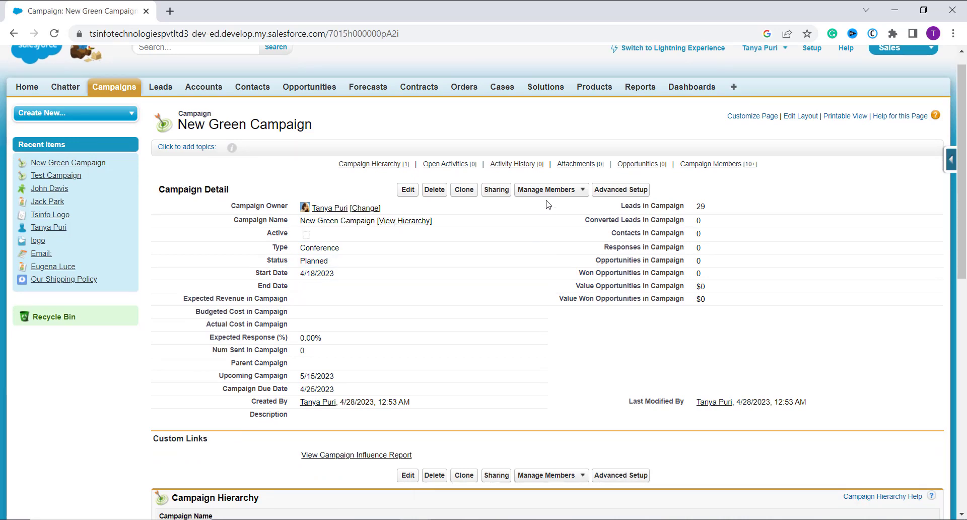
click(581, 191)
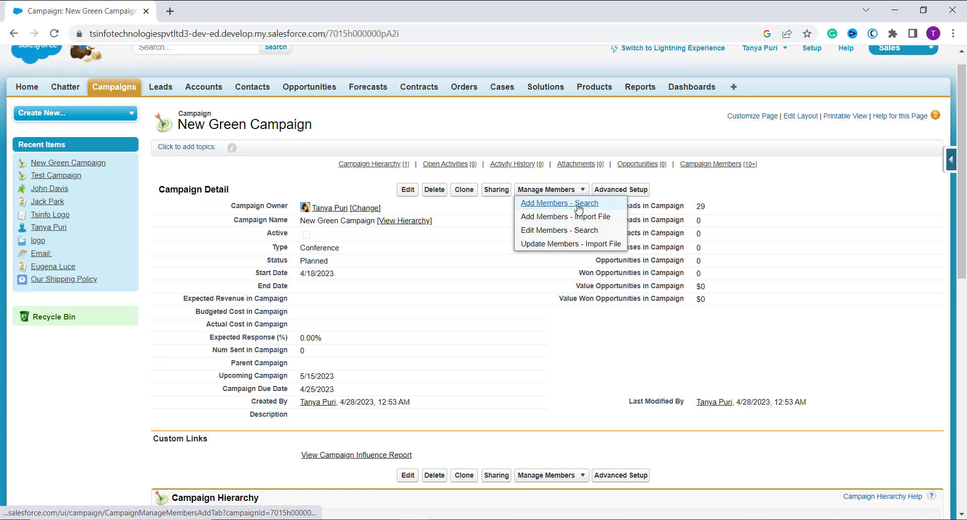
click(579, 204)
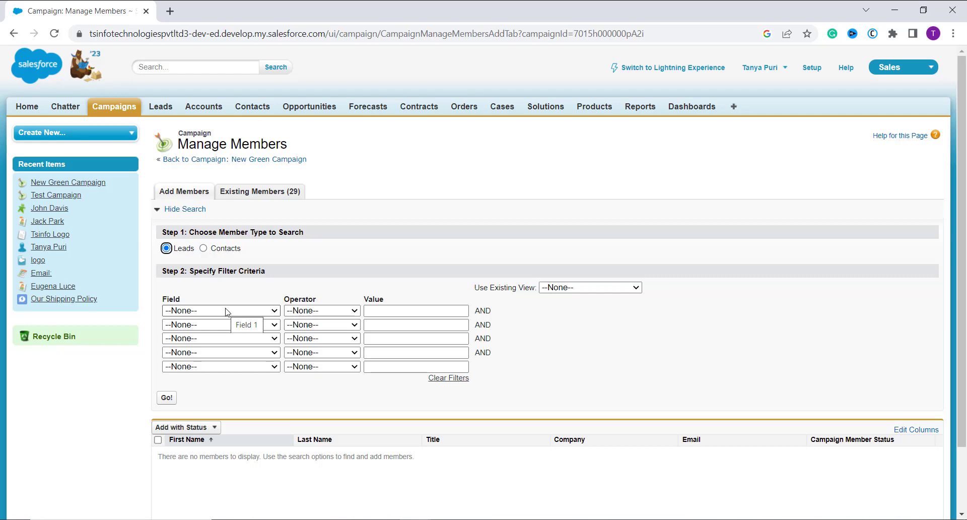
click(166, 398)
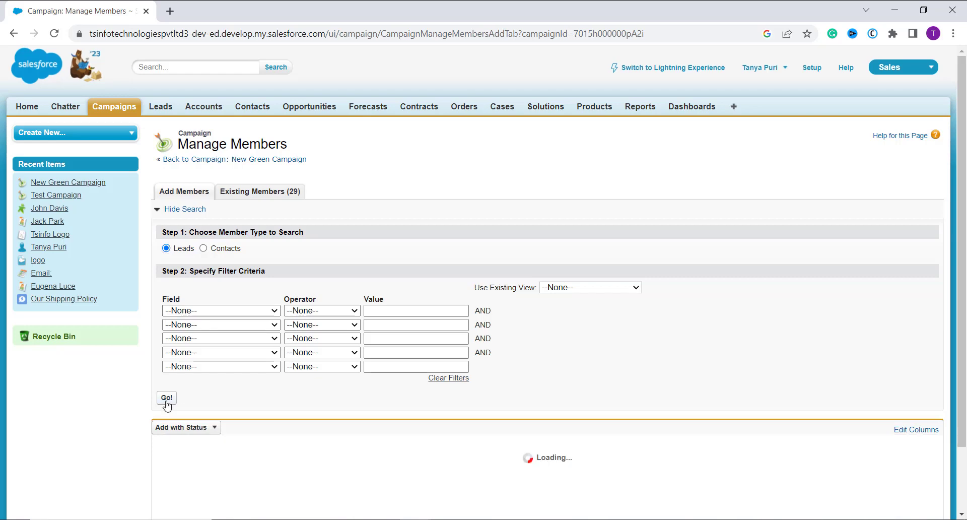
Select the leads from Dickenson plc, CPV Health and Amazon in the results and add them to the campaign with status Sent.
scroll(345, 404, down, 2)
scroll(345, 404, down, 5)
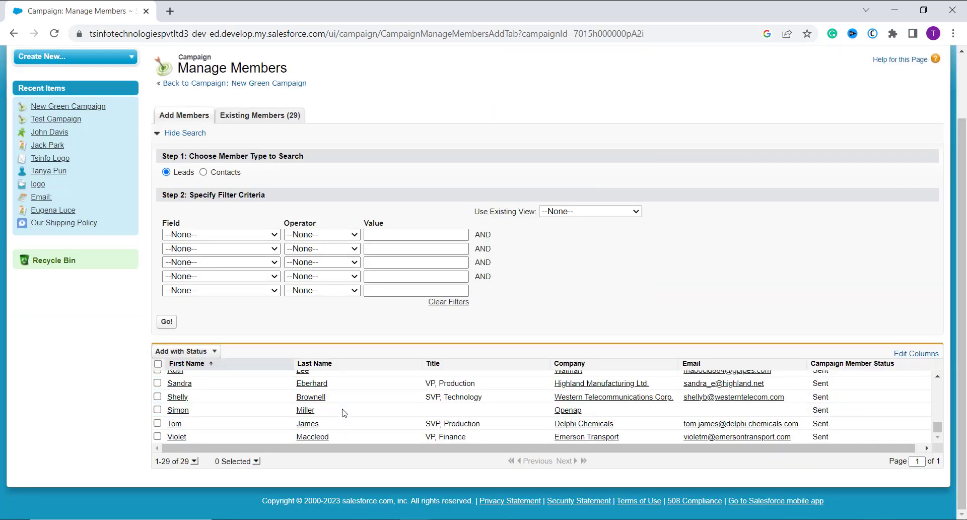
scroll(344, 413, up, 5)
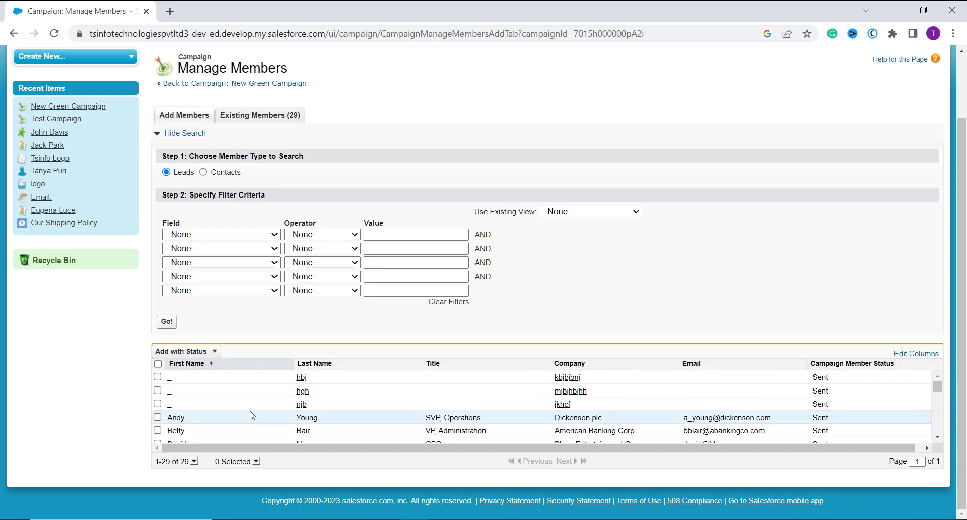
click(158, 418)
scroll(157, 410, down, 3)
click(157, 394)
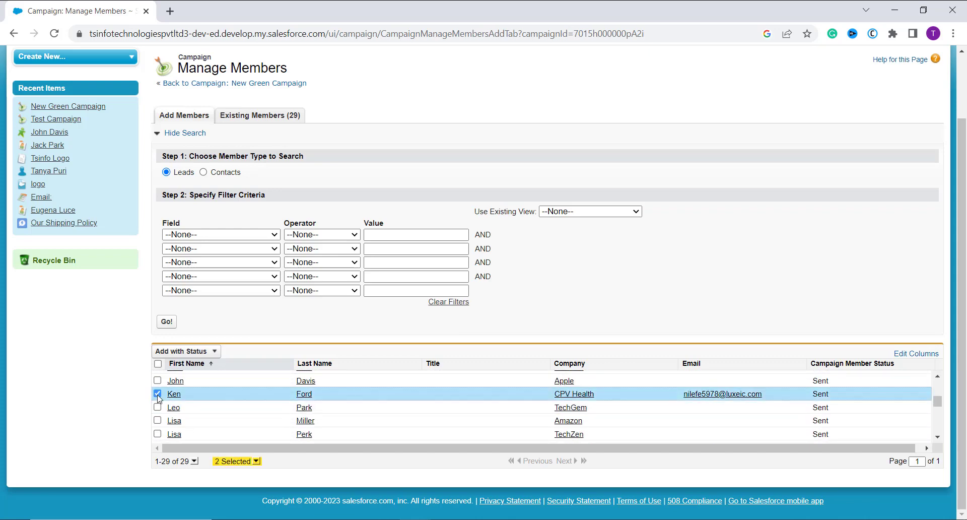
click(158, 420)
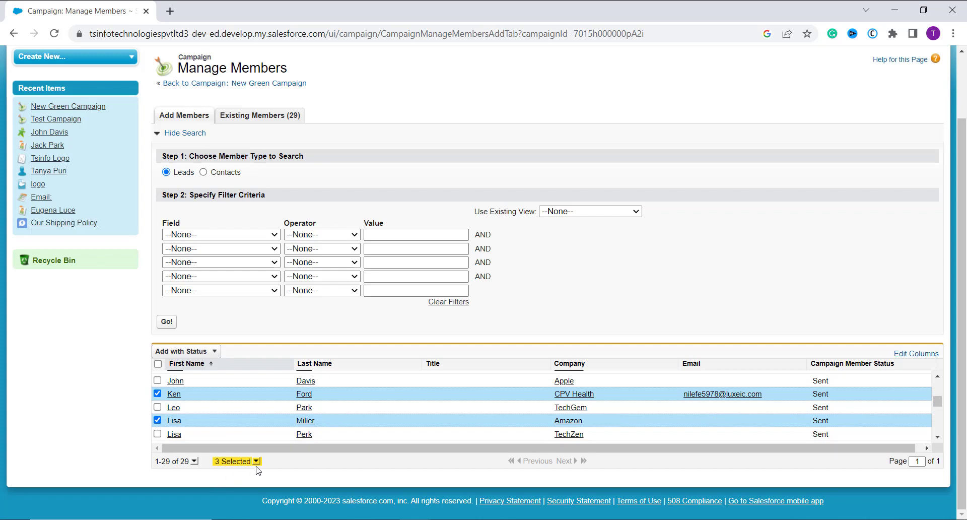
scroll(227, 408, up, 3)
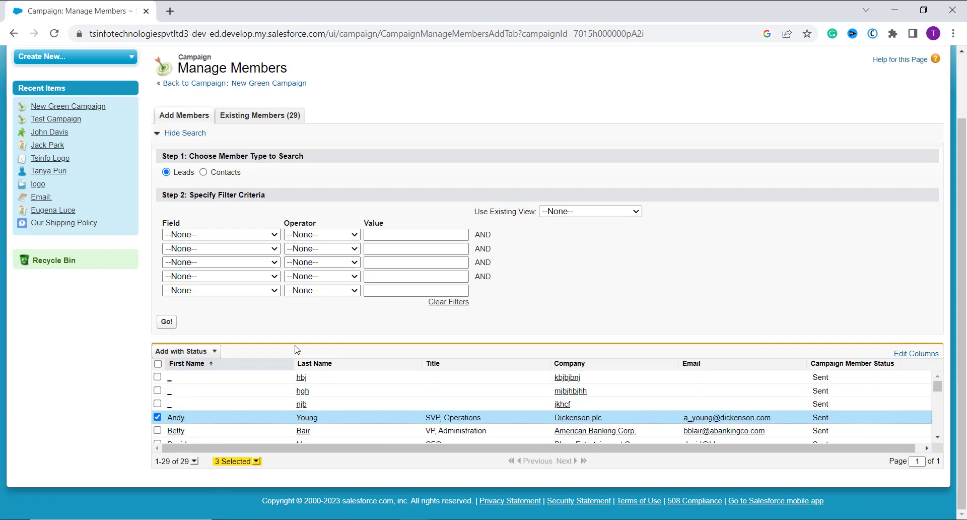
click(215, 353)
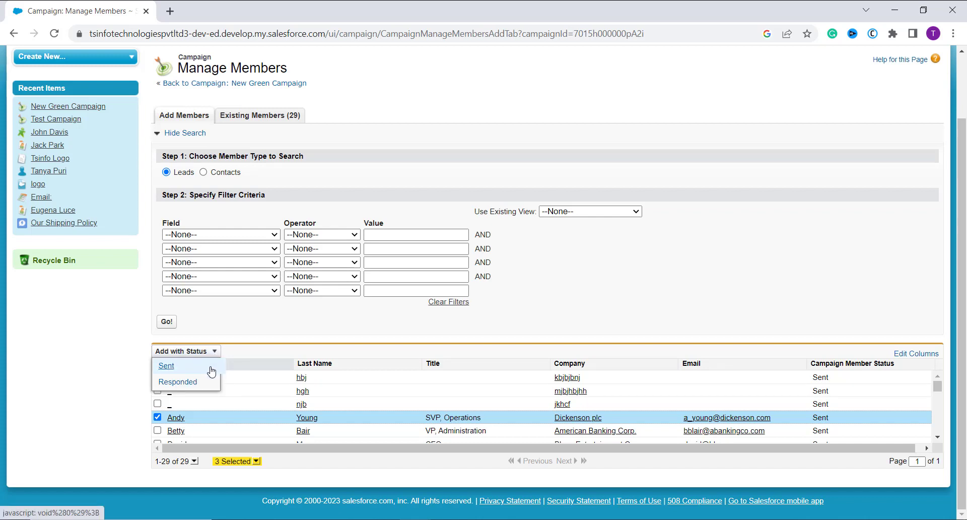
click(206, 370)
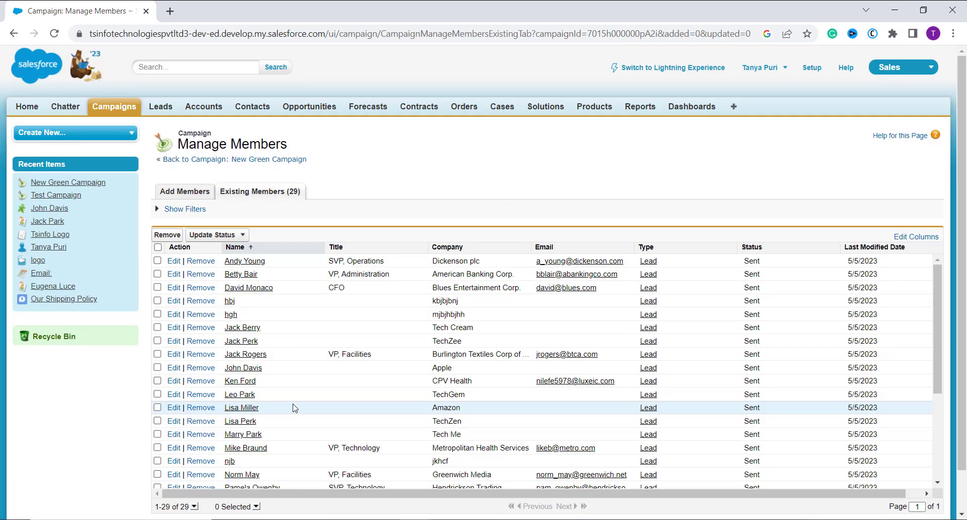
Review the campaign's existing members and show the status options available for updating them.
click(199, 194)
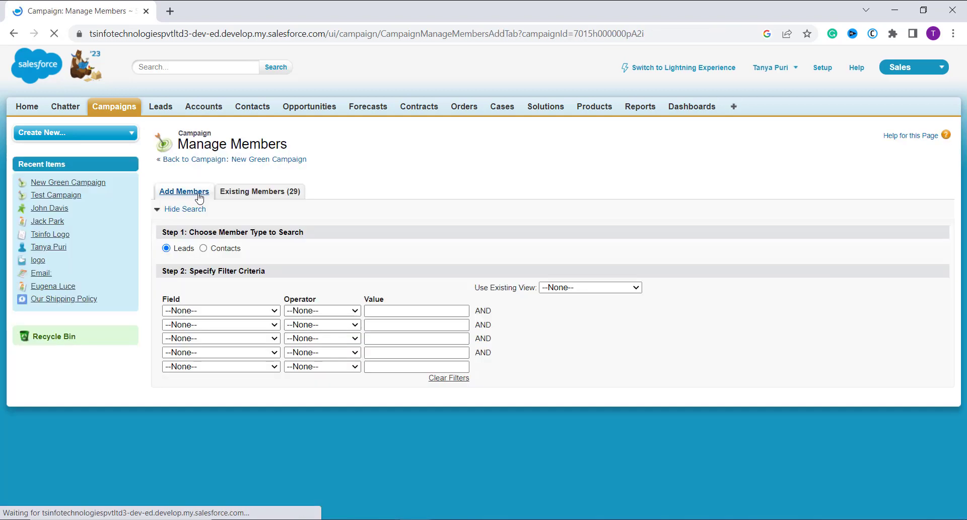
click(260, 191)
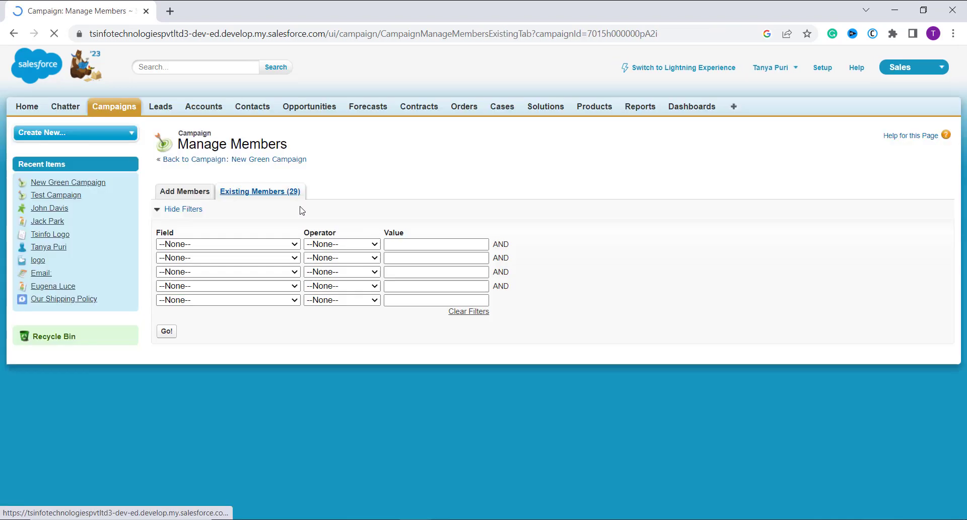
scroll(242, 355, down, 1)
scroll(242, 355, down, 1)
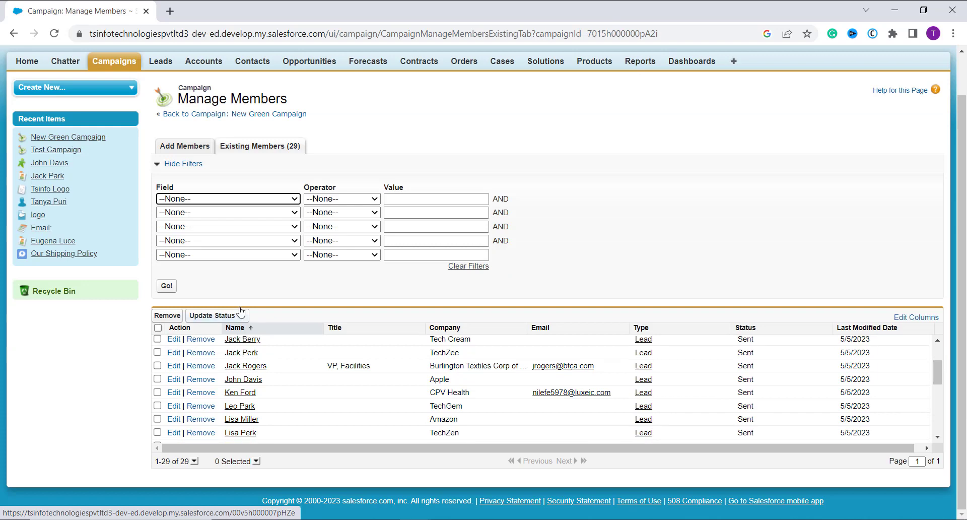
click(239, 316)
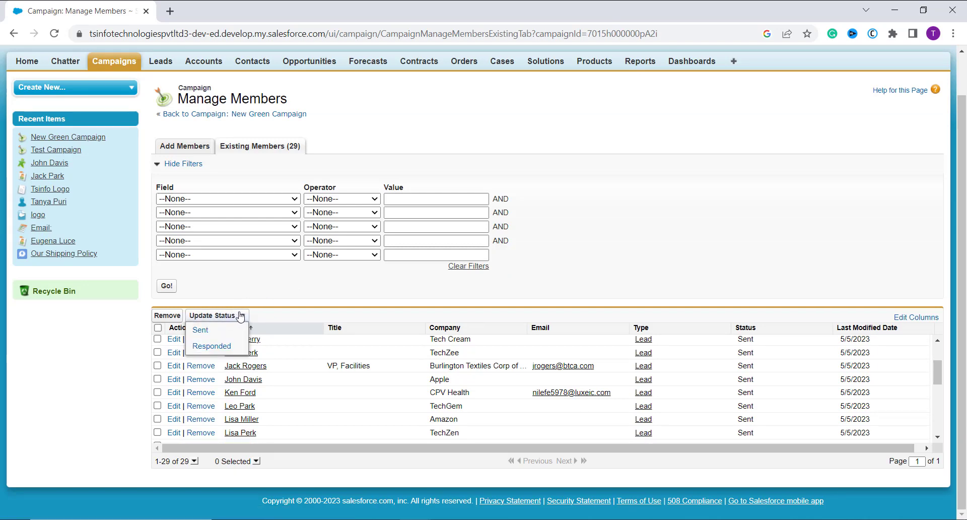